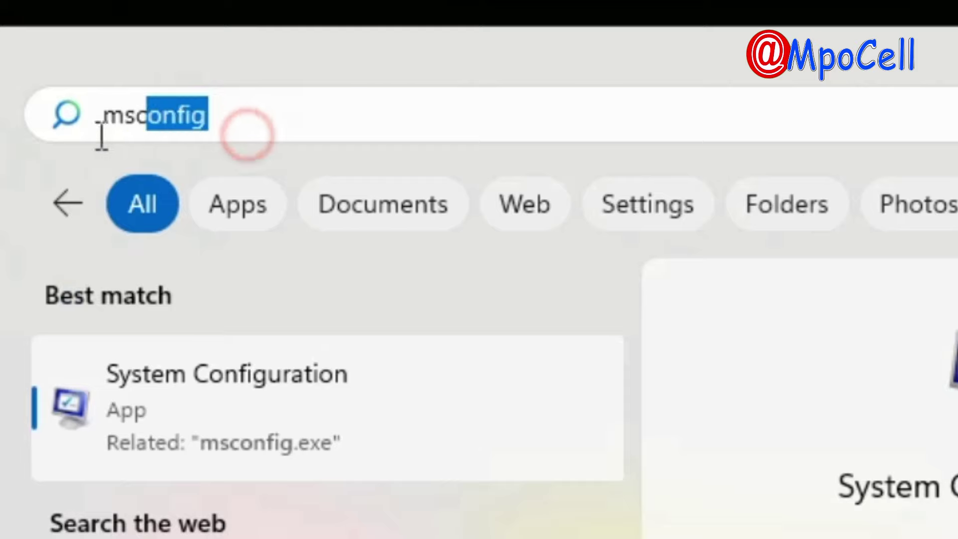
Step: Open the System Configuration app from the msconfig search
left_click(258, 118)
left_click_drag(182, 114, 75, 117)
left_click(237, 118)
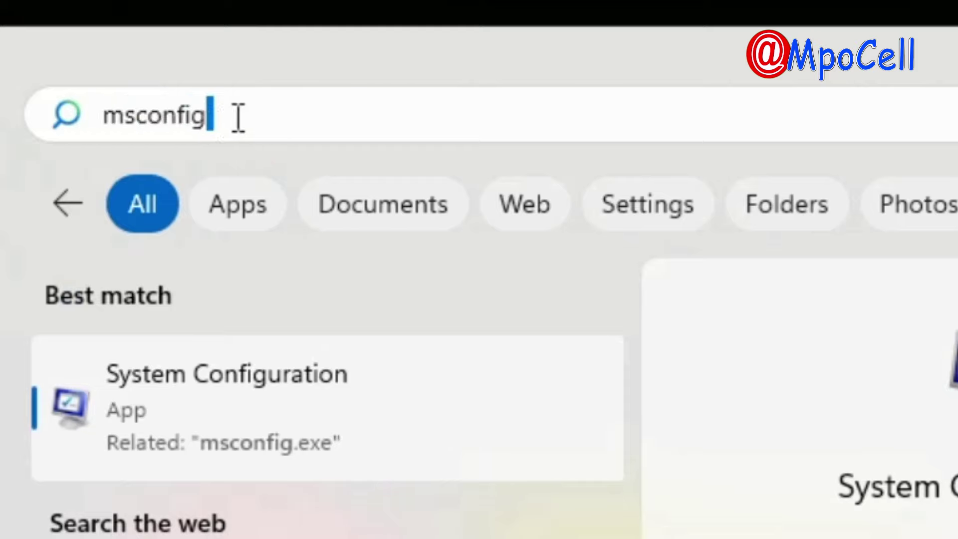
left_click_drag(237, 117, 91, 125)
left_click(255, 110)
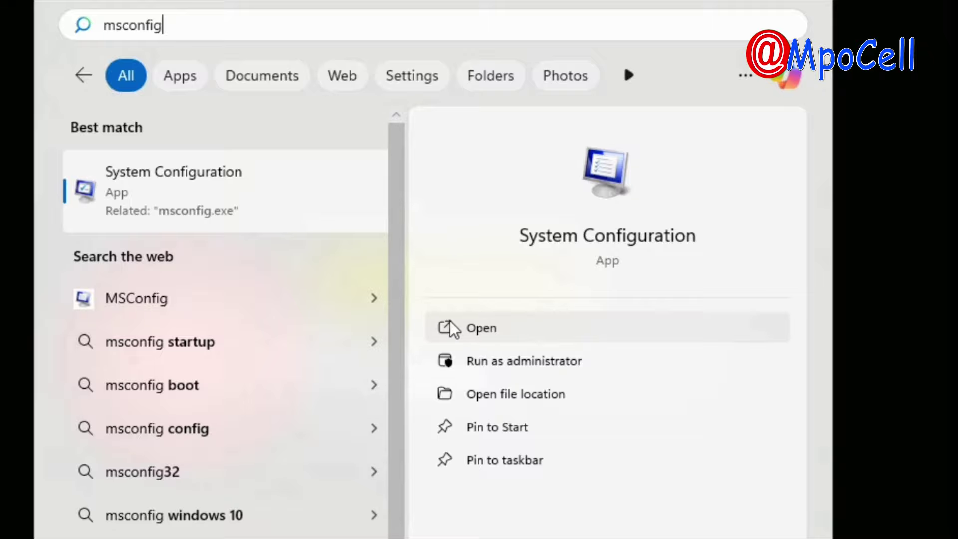
left_click(483, 334)
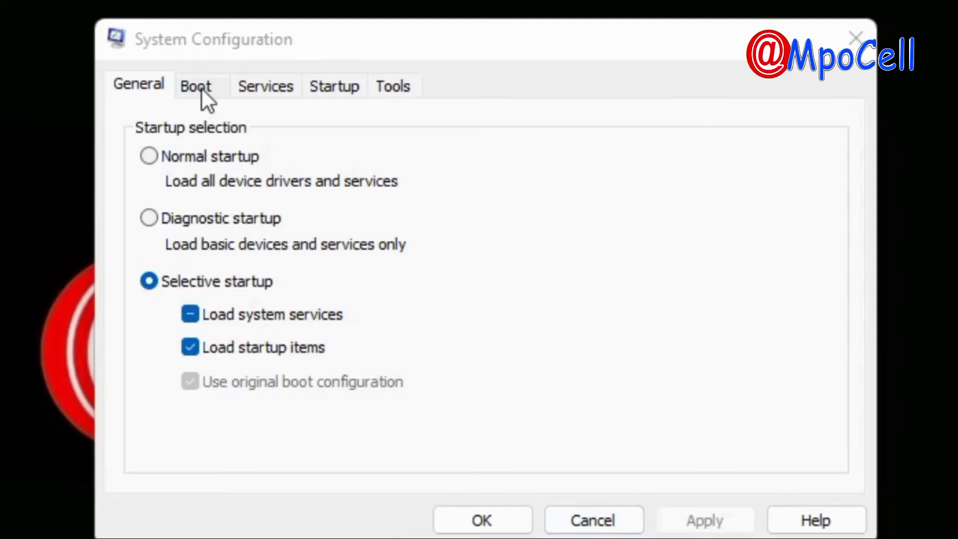
Step: In the advanced boot options, enable the number of processors setting, choose 5, and confirm it
left_click(201, 88)
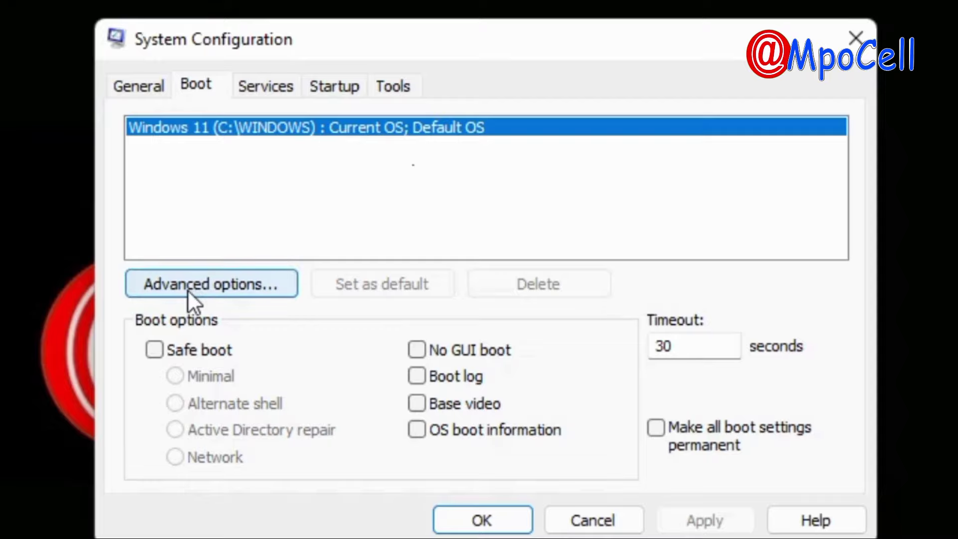
left_click(215, 284)
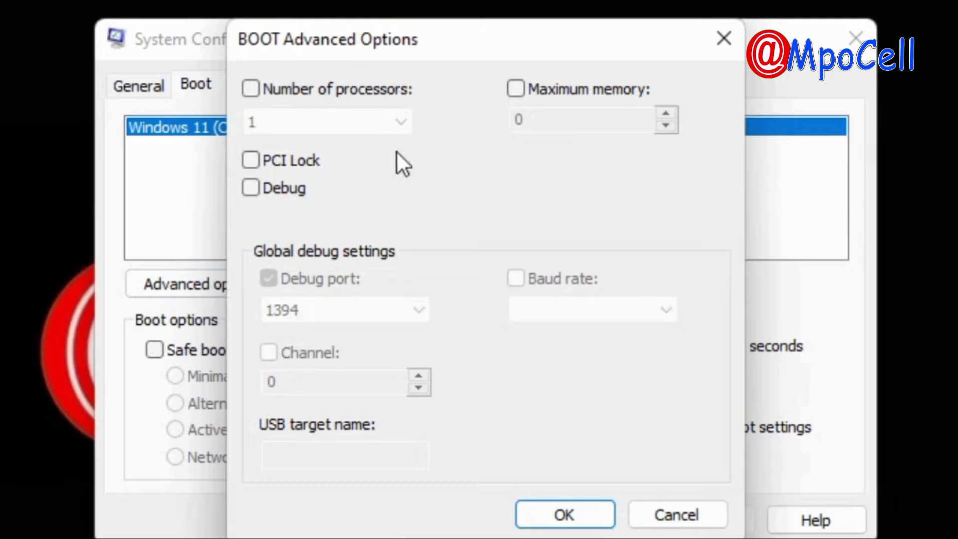
left_click(251, 89)
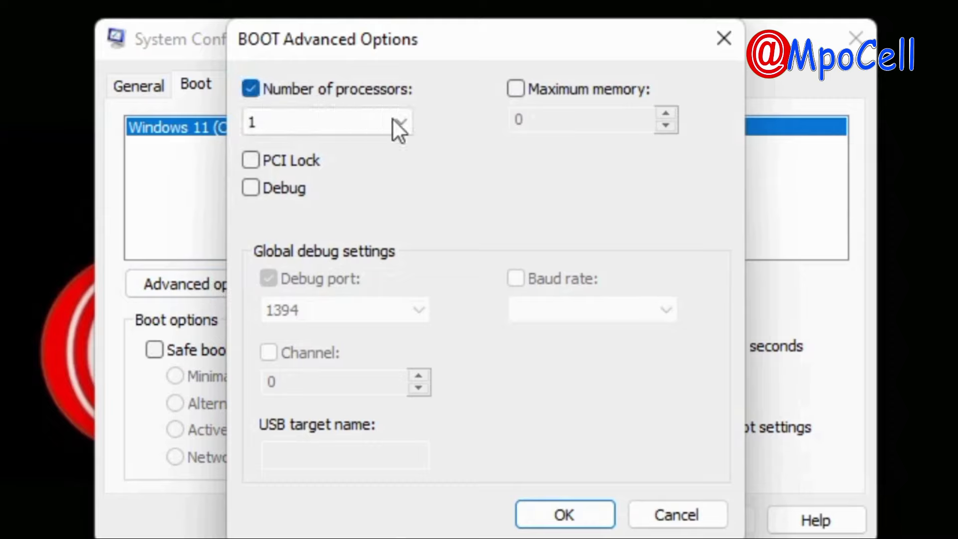
left_click(408, 125)
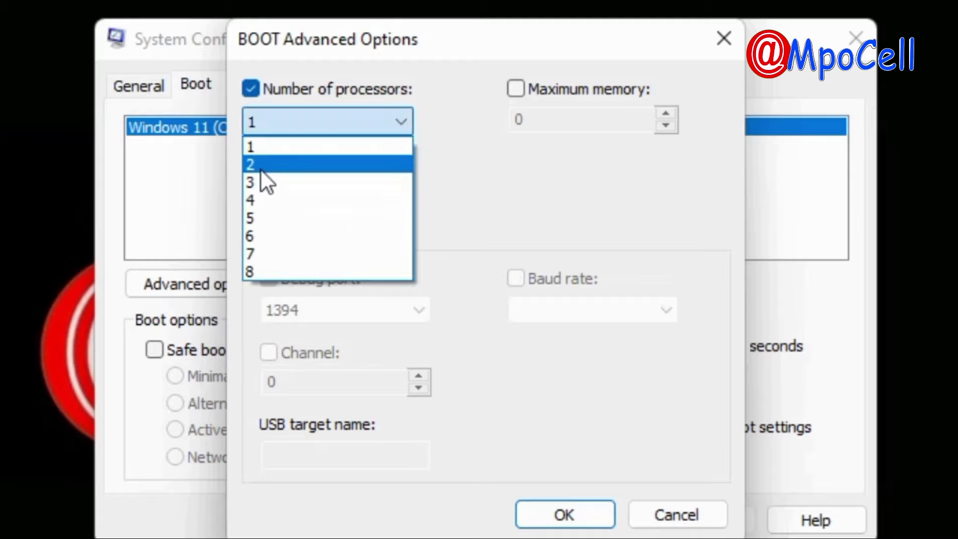
key("Down")
key("Down")
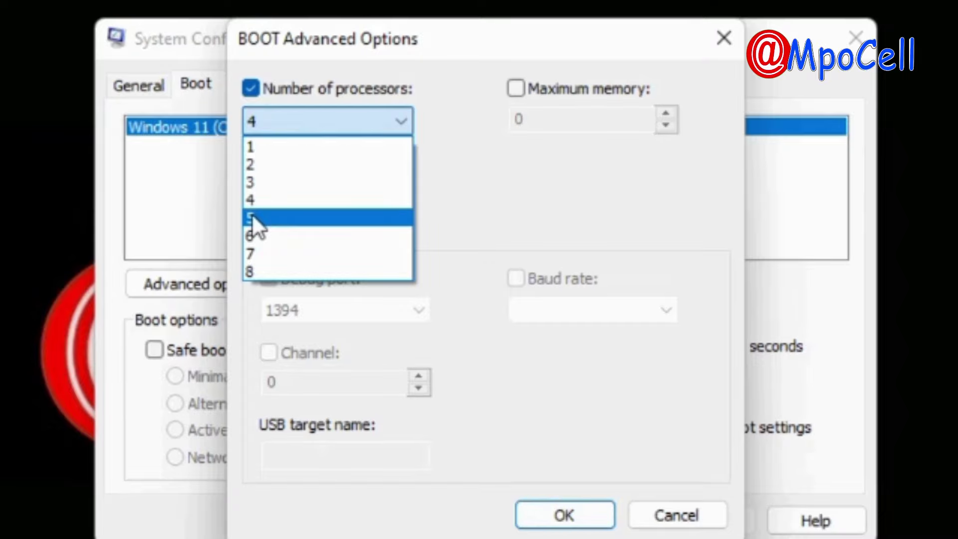
left_click(252, 216)
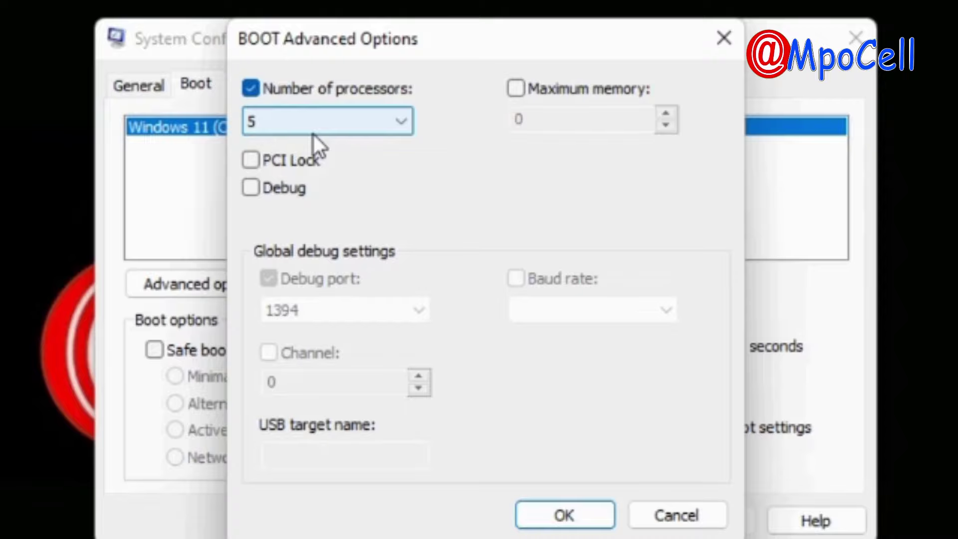
left_click(554, 509)
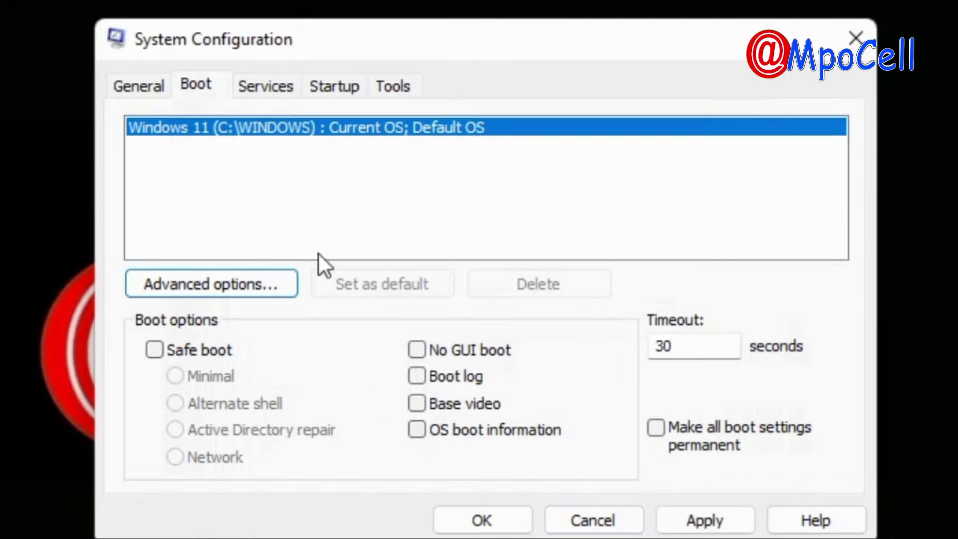
Step: Examine the full list of system services with their manufacturers and running status
left_click(268, 84)
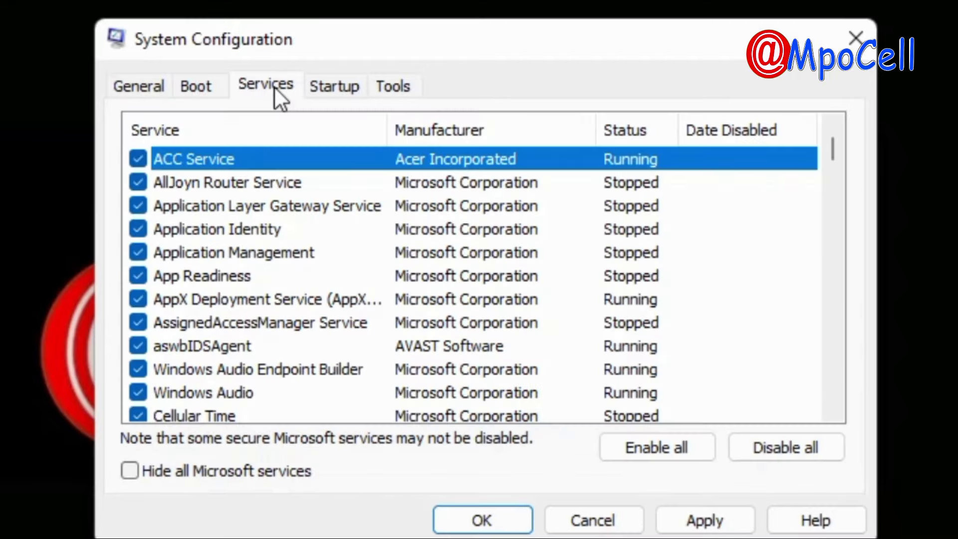
scroll(621, 220, "down", 15)
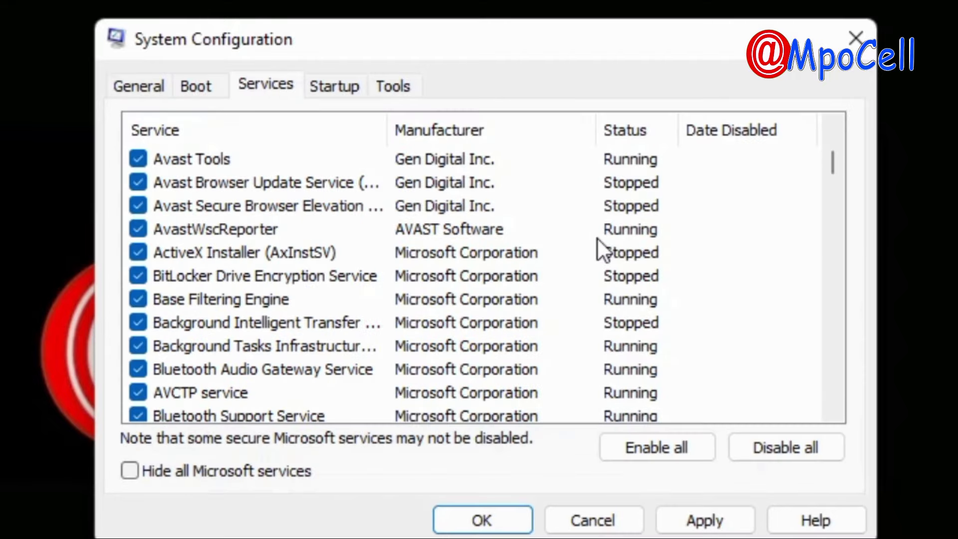
scroll(573, 293, "down", 15)
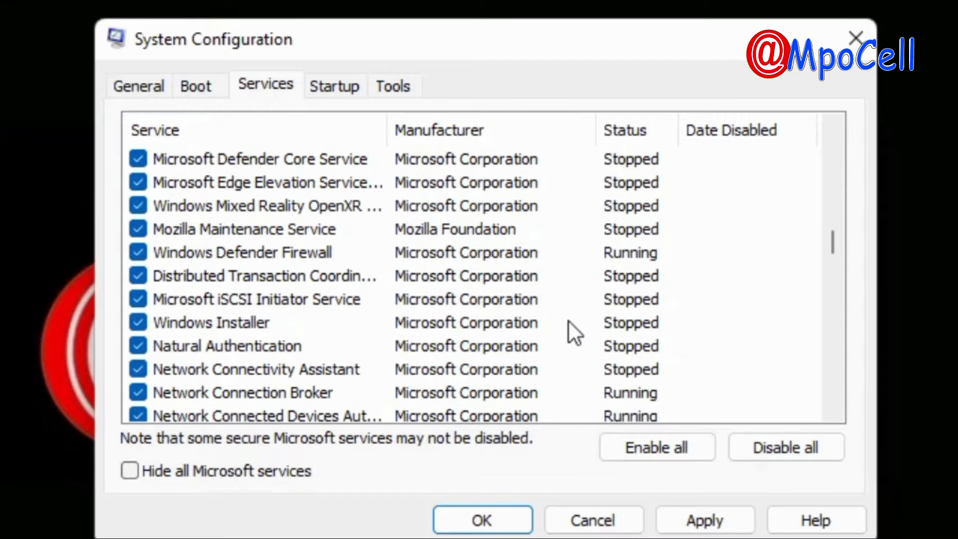
scroll(569, 343, "down", 15)
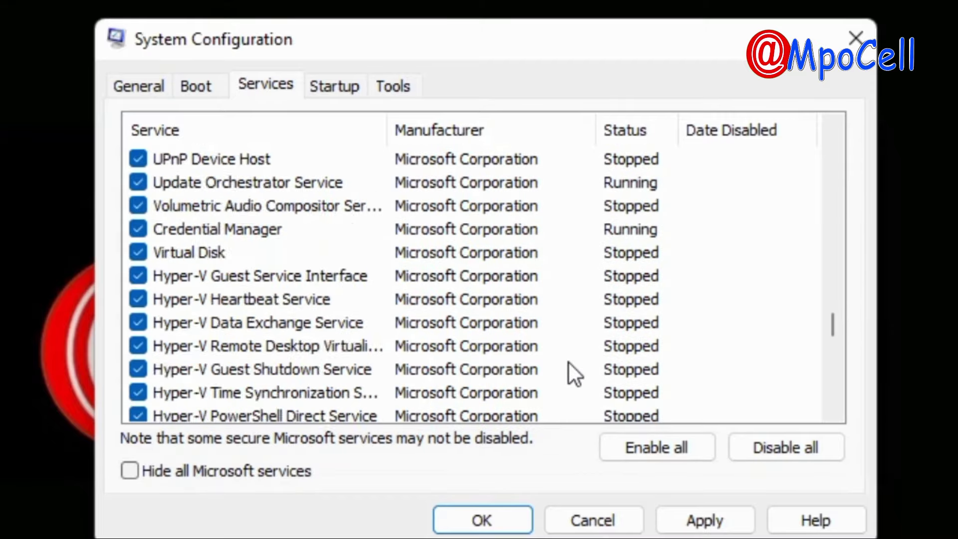
scroll(569, 384, "up", 15)
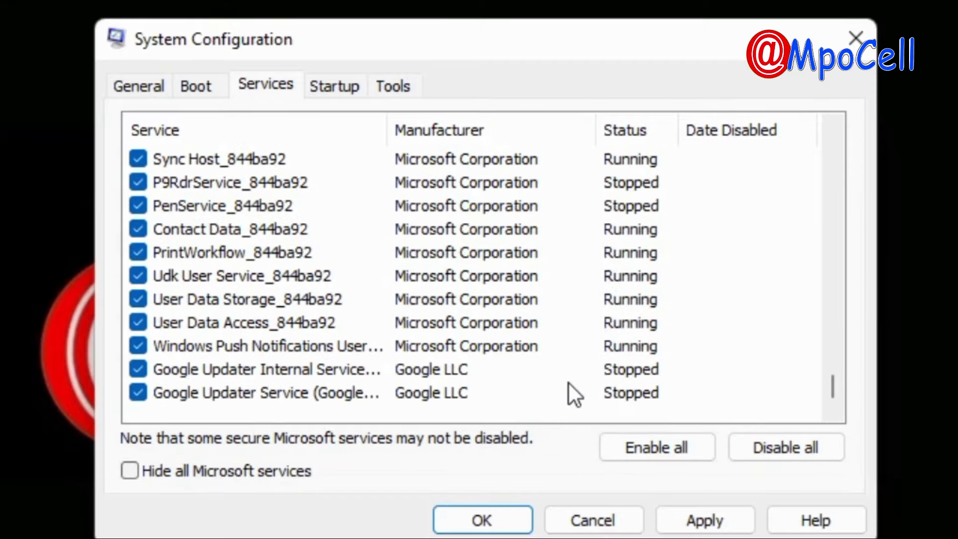
scroll(569, 410, "up", 15)
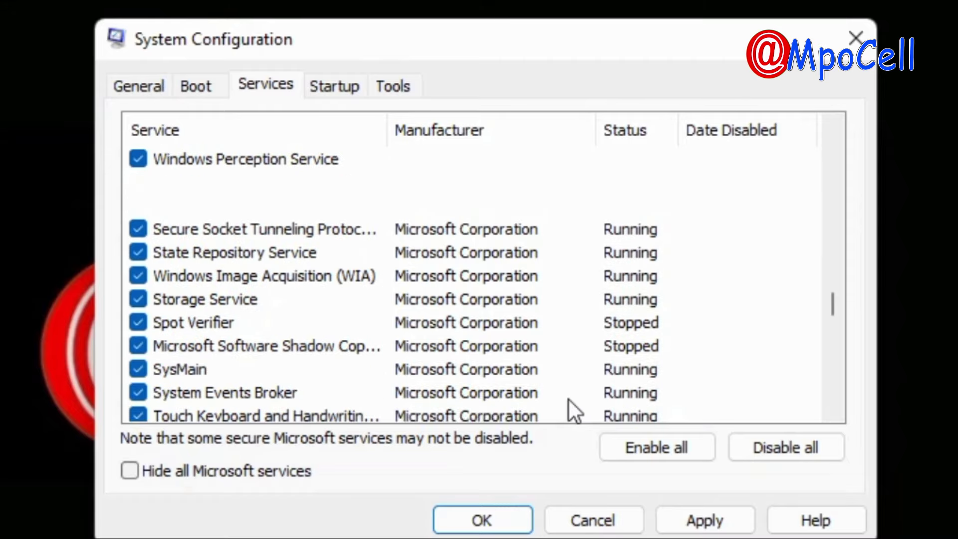
scroll(569, 400, "up", 10)
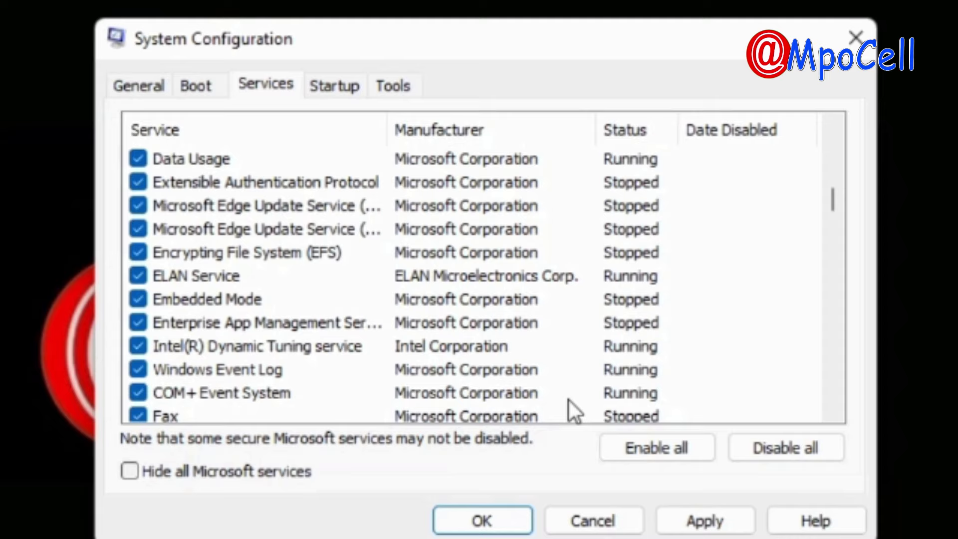
scroll(569, 400, "up", 15)
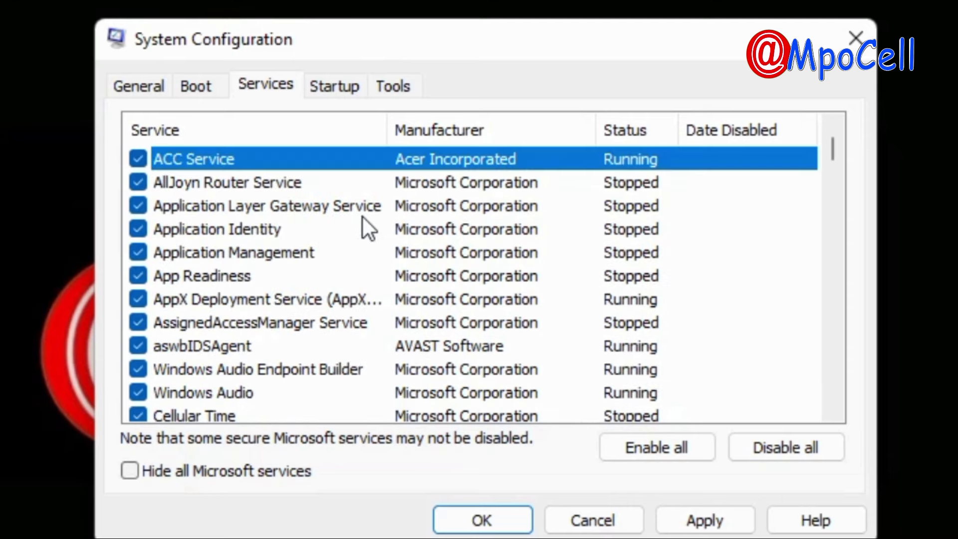
Step: Hide all Microsoft services and disable all the remaining services in the list
left_click(141, 474)
left_click(141, 474)
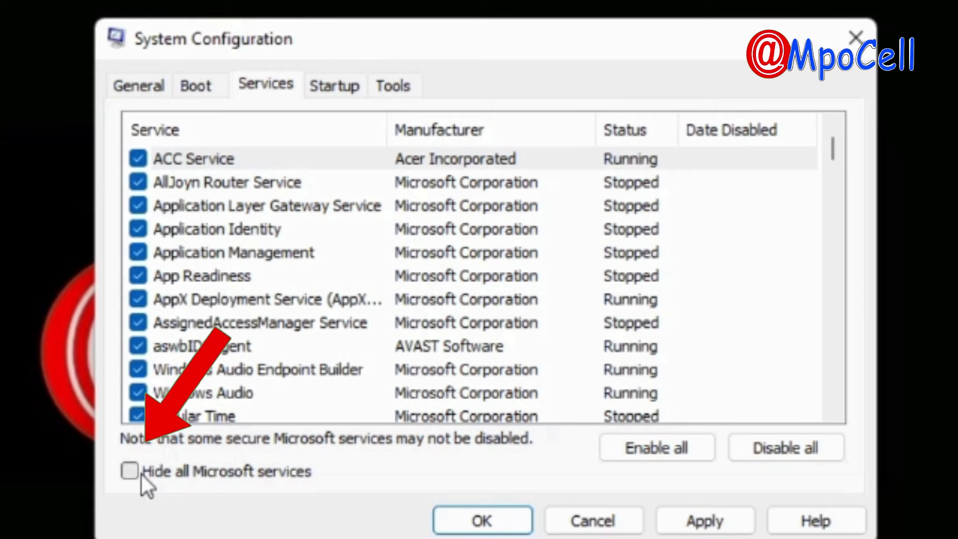
left_click(142, 474)
left_click(150, 465)
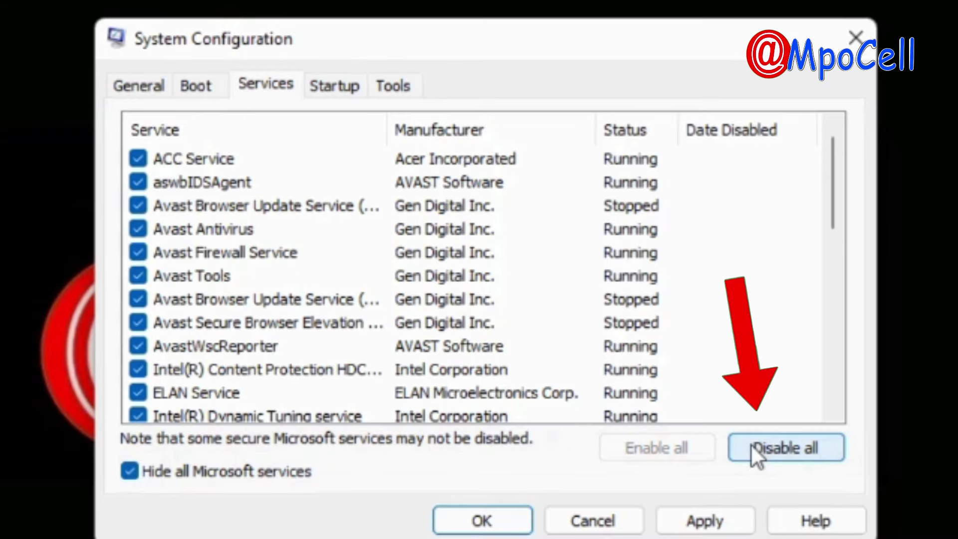
left_click(766, 446)
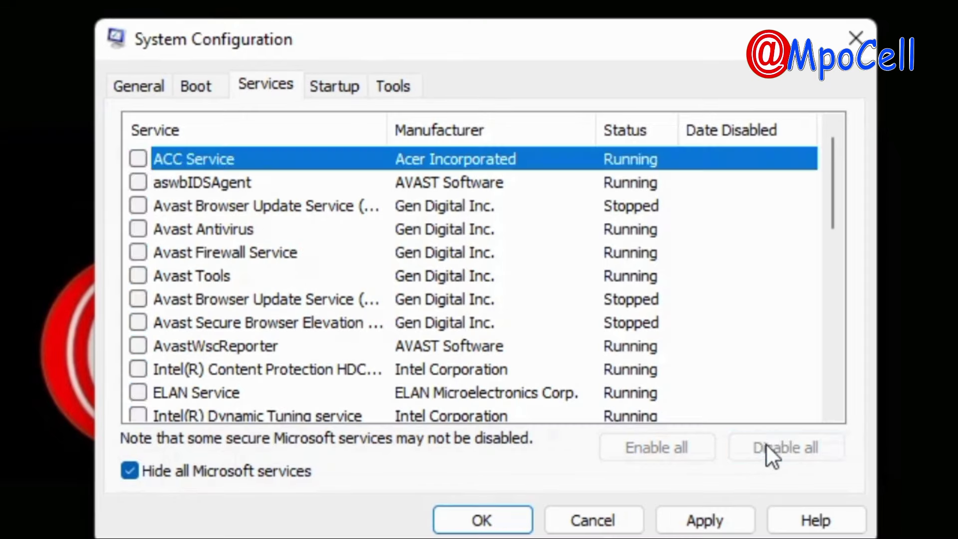
Step: Switch to Task Manager from System Configuration's startup settings and reposition its window
left_click(342, 91)
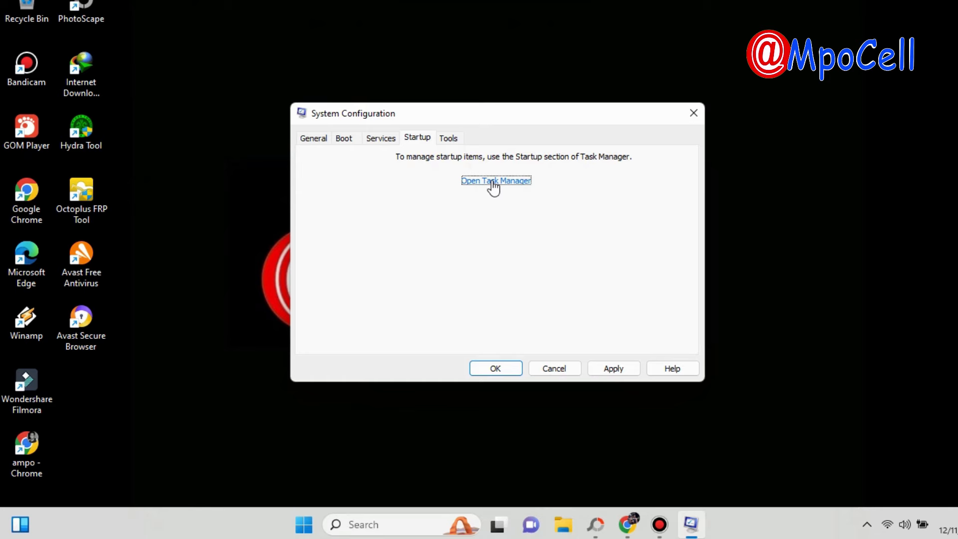
left_click(476, 167)
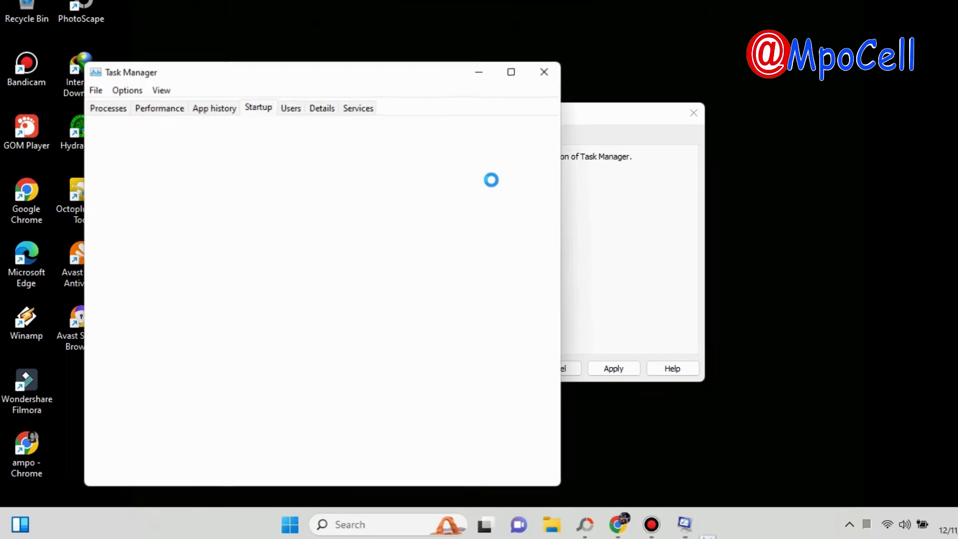
left_click_drag(345, 73, 460, 39)
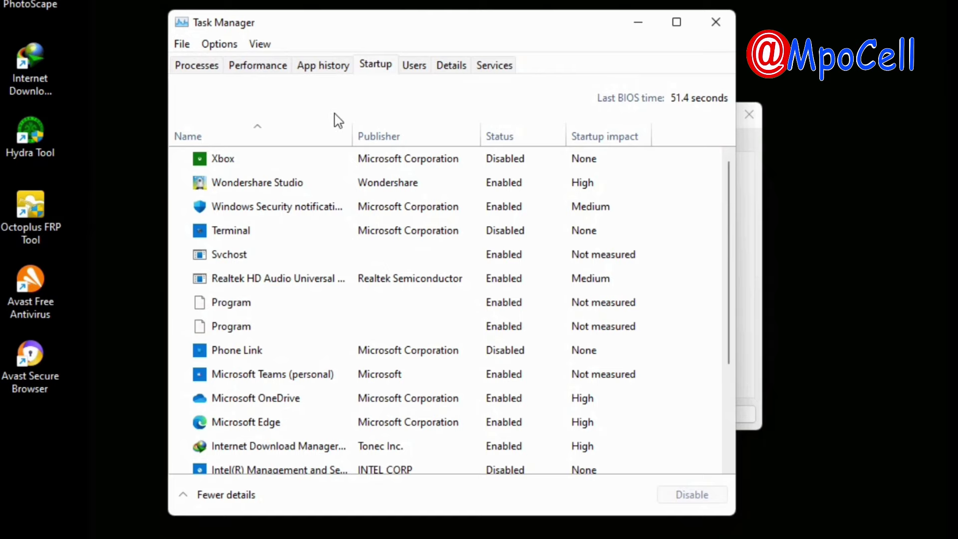
Step: Review the list of startup programs and disable Wondershare Studio
scroll(343, 219, "down", 2)
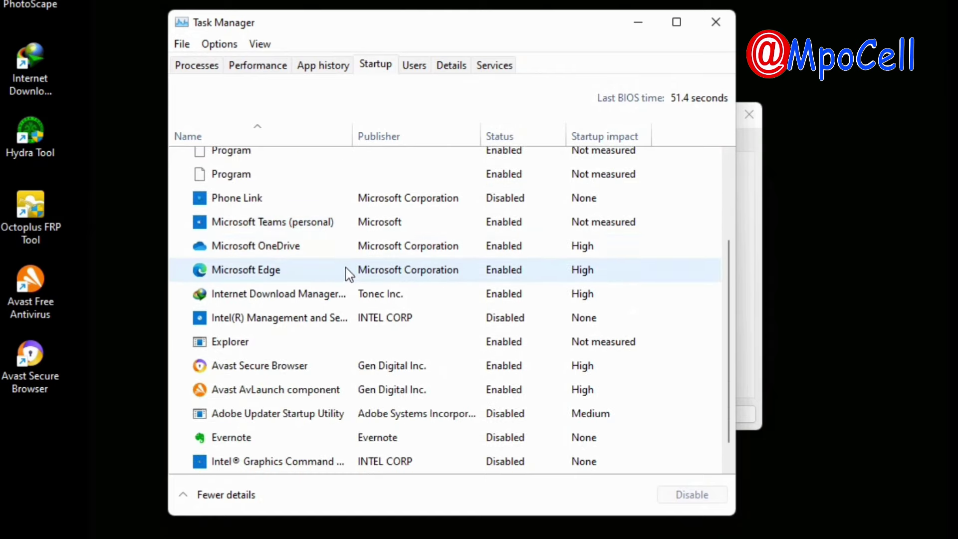
scroll(347, 272, "up", 2)
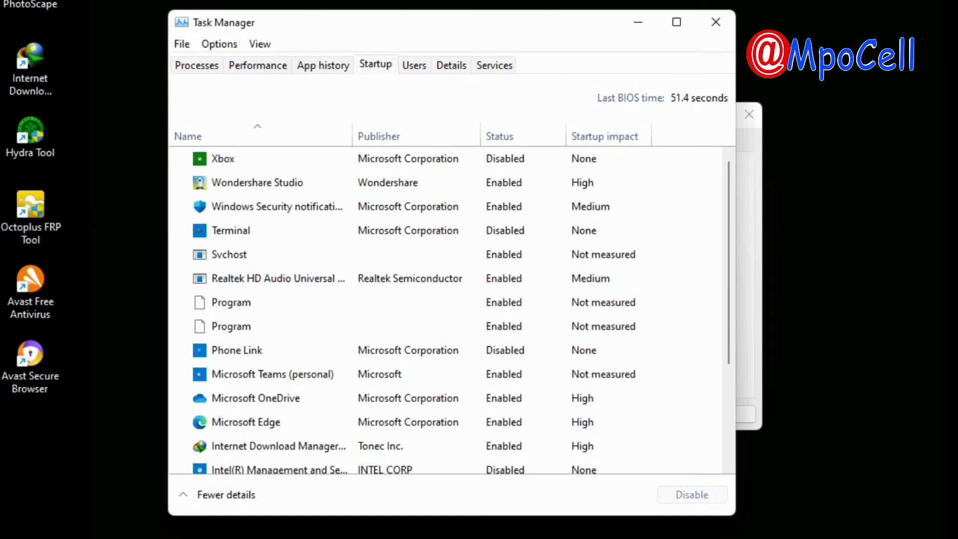
scroll(473, 322, "down", 2)
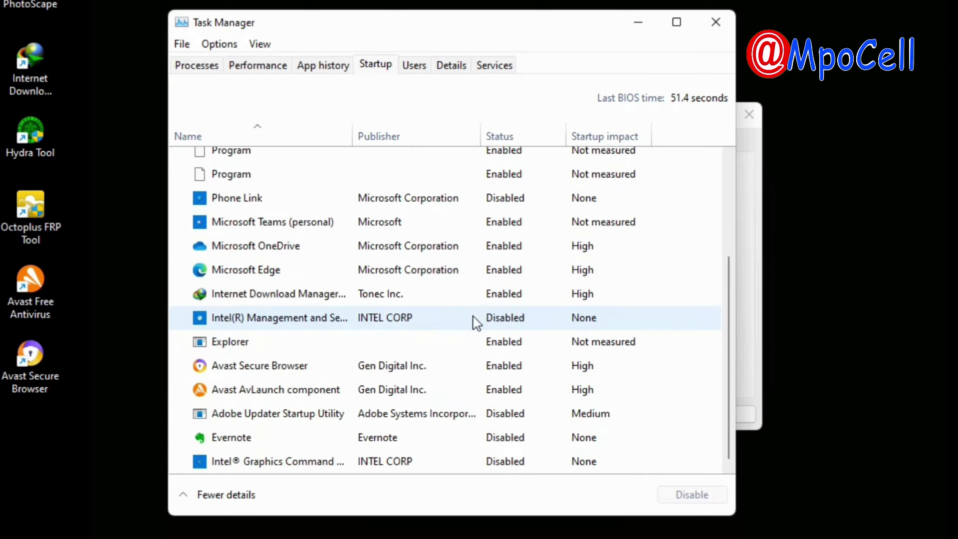
scroll(473, 325, "up", 2)
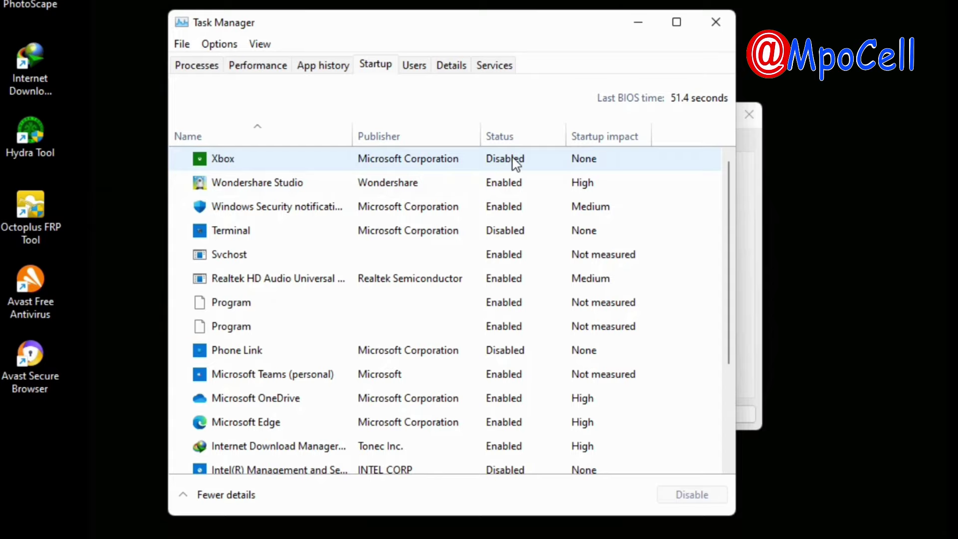
right_click(500, 191)
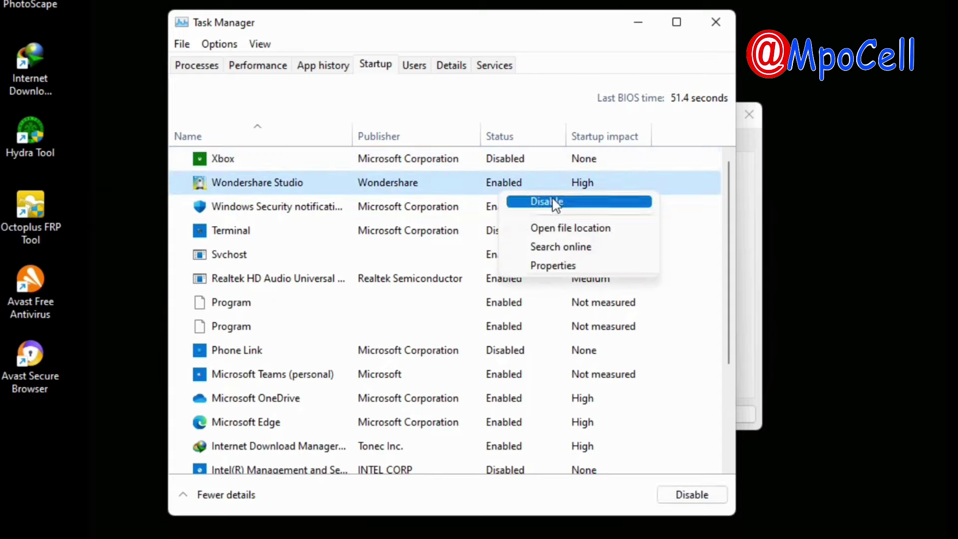
left_click(556, 204)
right_click(511, 210)
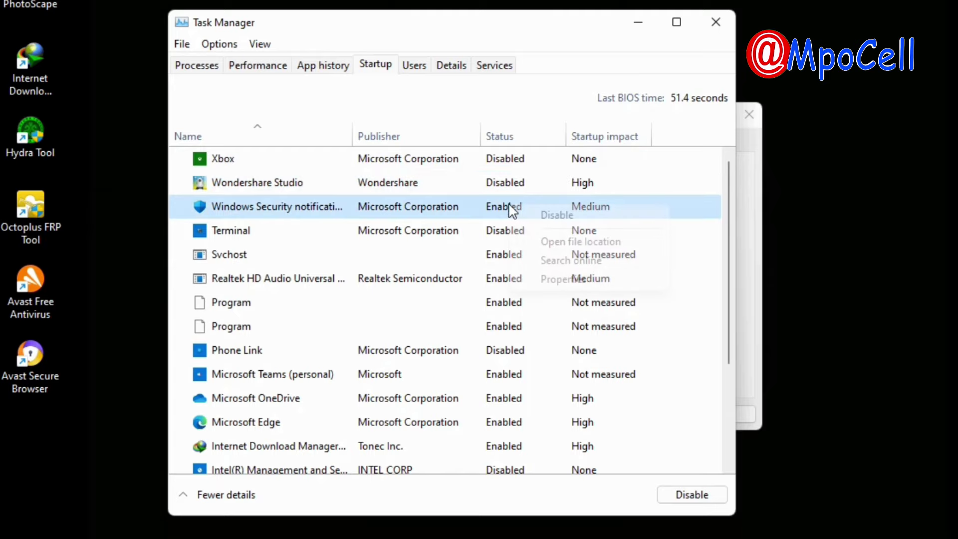
right_click(510, 232)
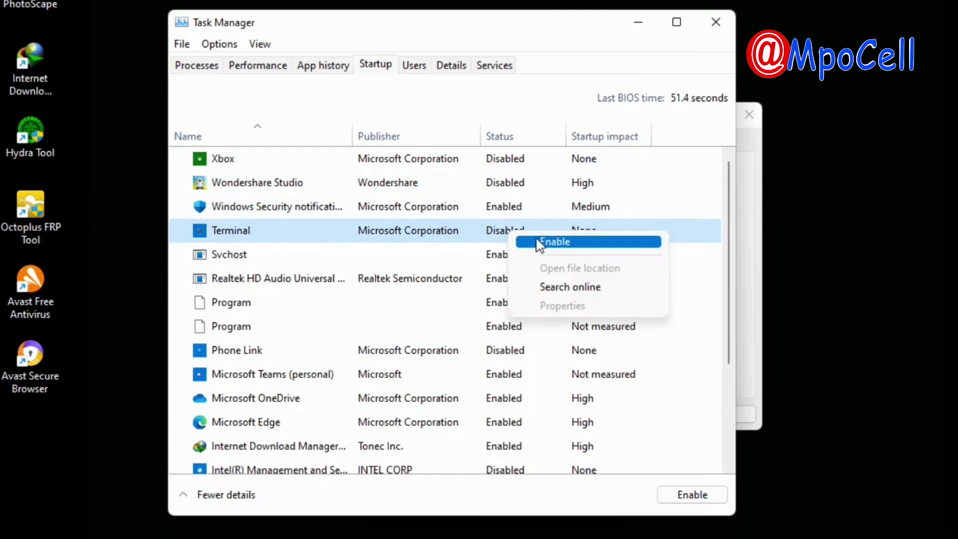
left_click(494, 255)
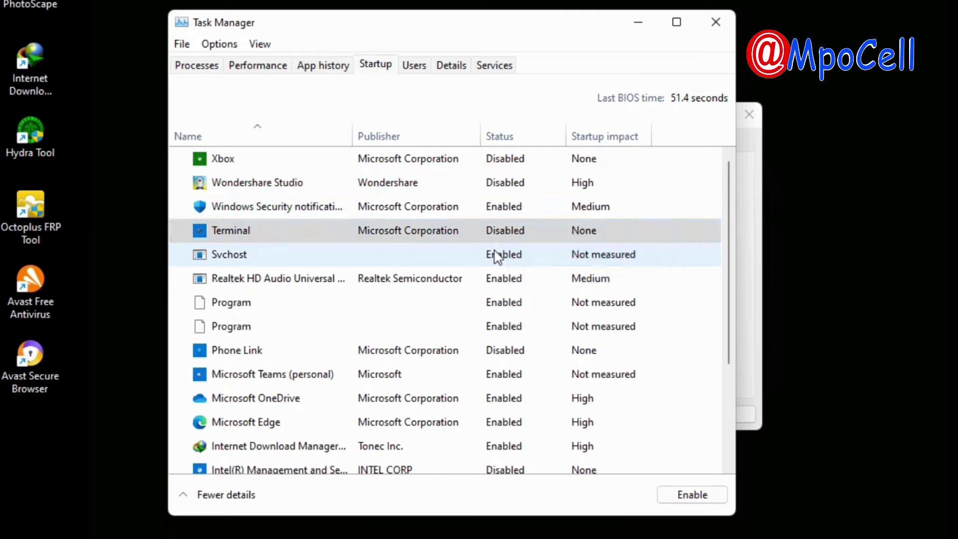
Step: Disable the Svchost and Realtek HD Audio Universal startup entries
right_click(497, 255)
left_click(539, 261)
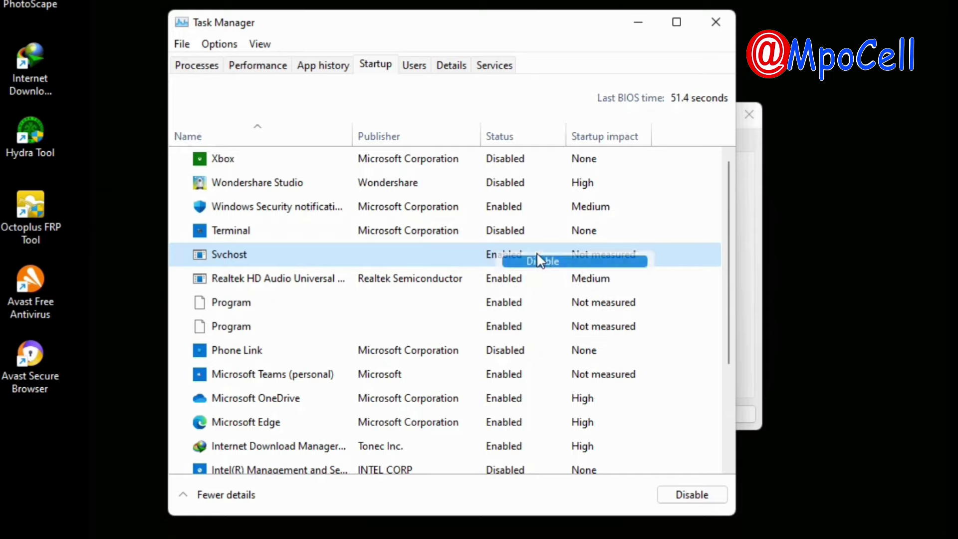
right_click(501, 285)
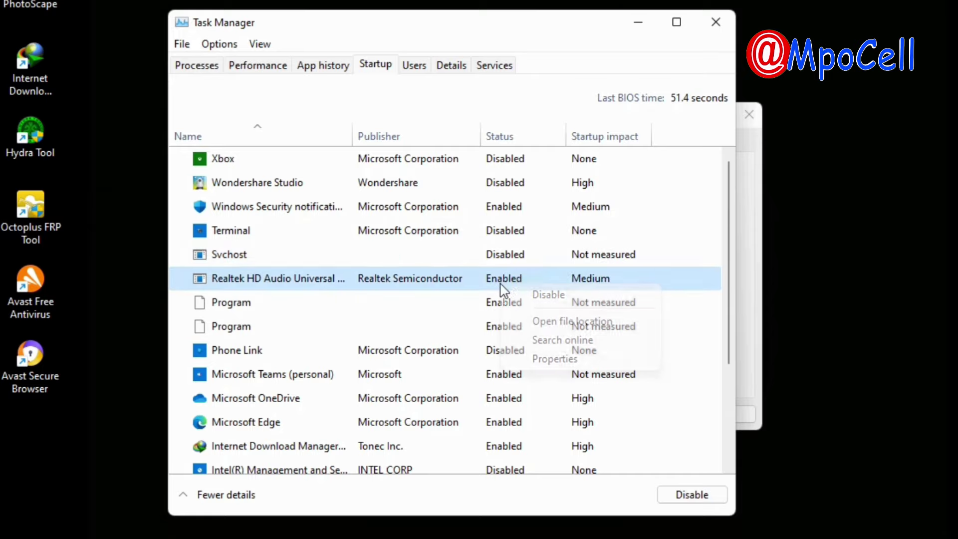
left_click(544, 297)
left_click(539, 321)
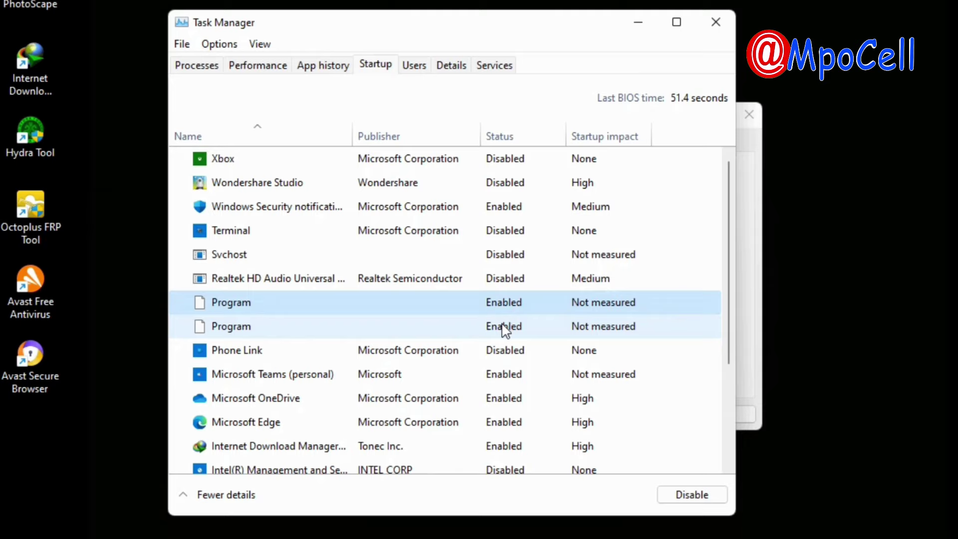
Step: Disable the Program entries and Microsoft Teams (personal) in the startup list
right_click(505, 326)
left_click(529, 339)
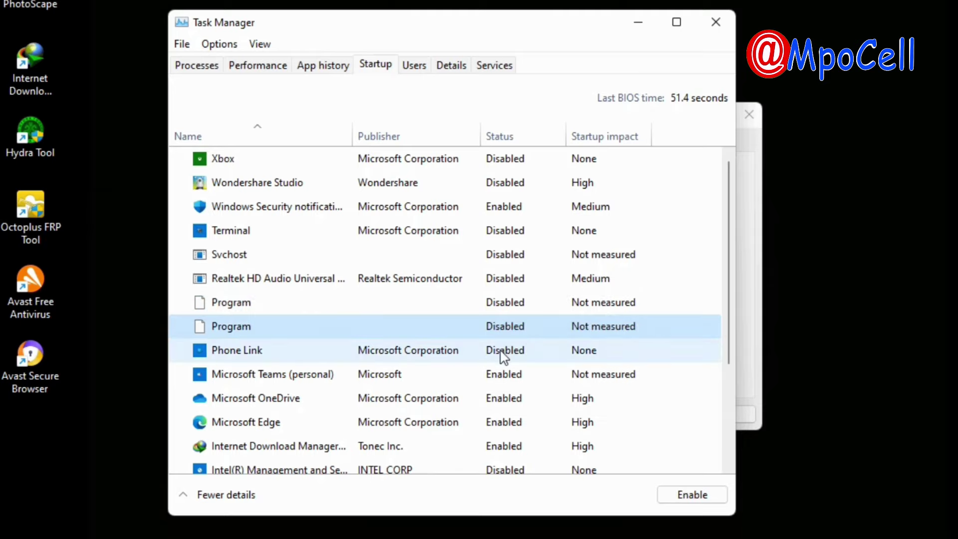
right_click(505, 381)
left_click(553, 392)
Step: Disable the Microsoft OneDrive and Microsoft Edge startup entries
left_click(509, 398)
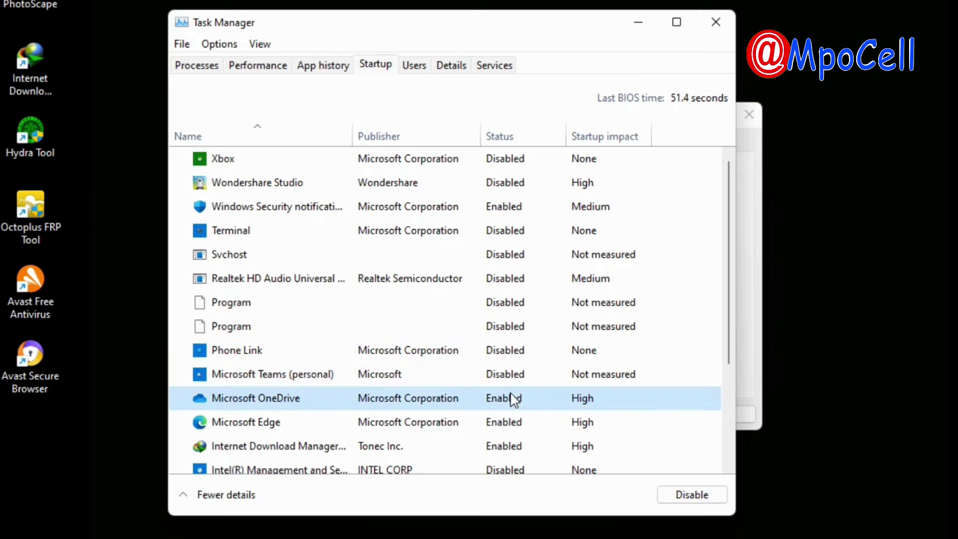
right_click(510, 399)
left_click(533, 404)
right_click(499, 424)
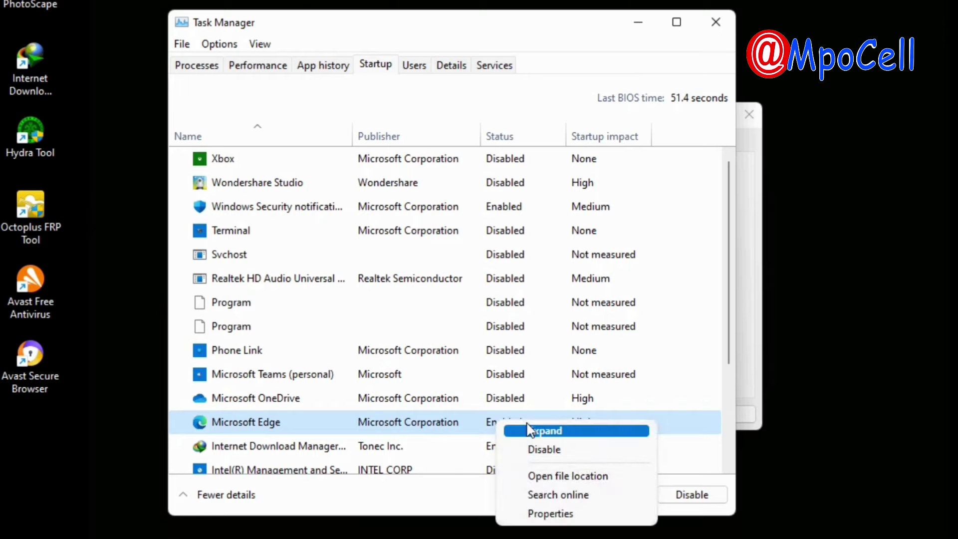
left_click(533, 450)
Step: Disable the Internet Download Manager and Explorer startup entries
scroll(508, 428, "down", 1)
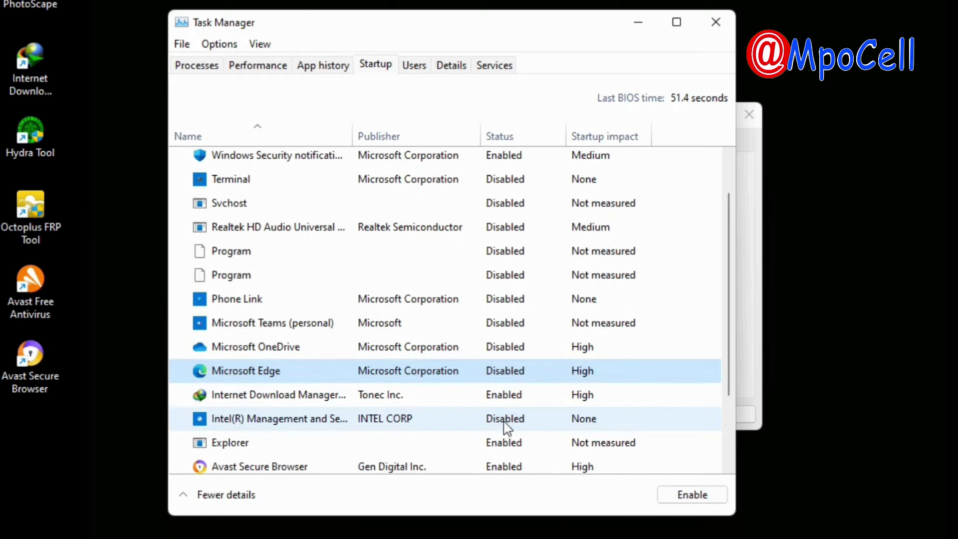
right_click(515, 398)
left_click(561, 423)
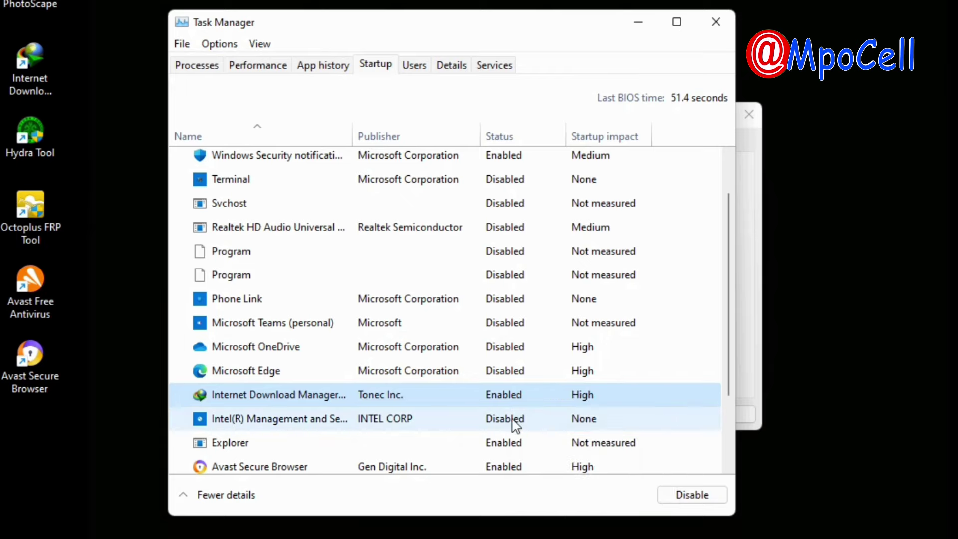
scroll(513, 421, "down", 2)
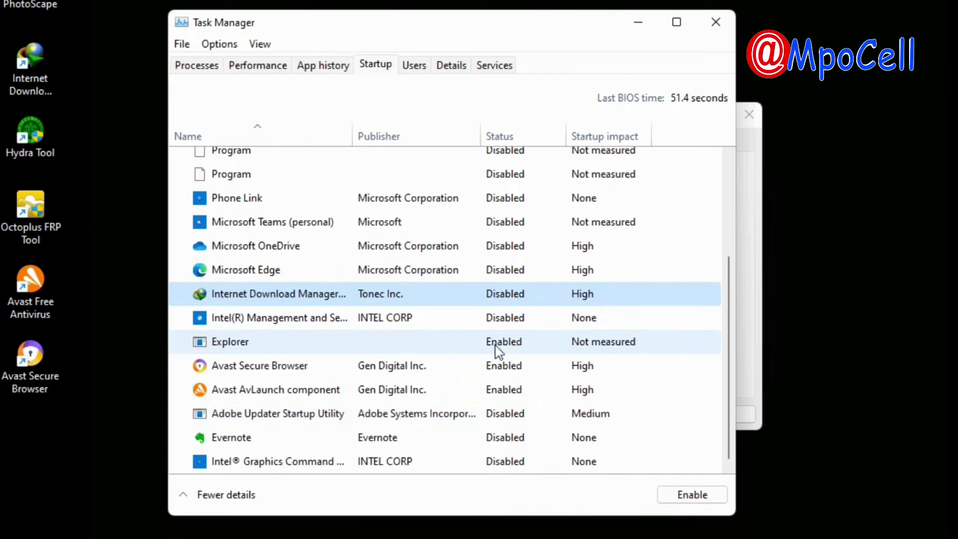
right_click(499, 348)
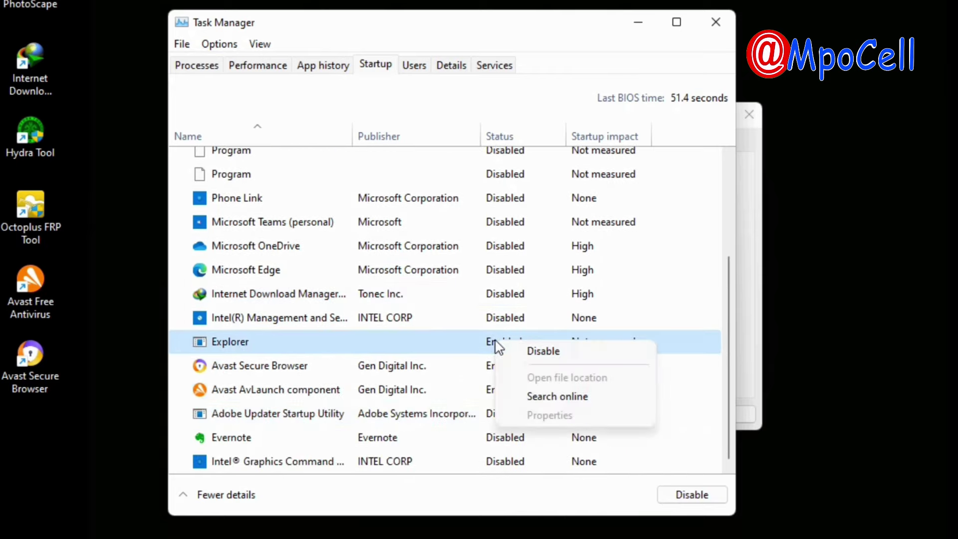
left_click(541, 353)
Step: Review the whole startup list to check the status of each entry
right_click(499, 419)
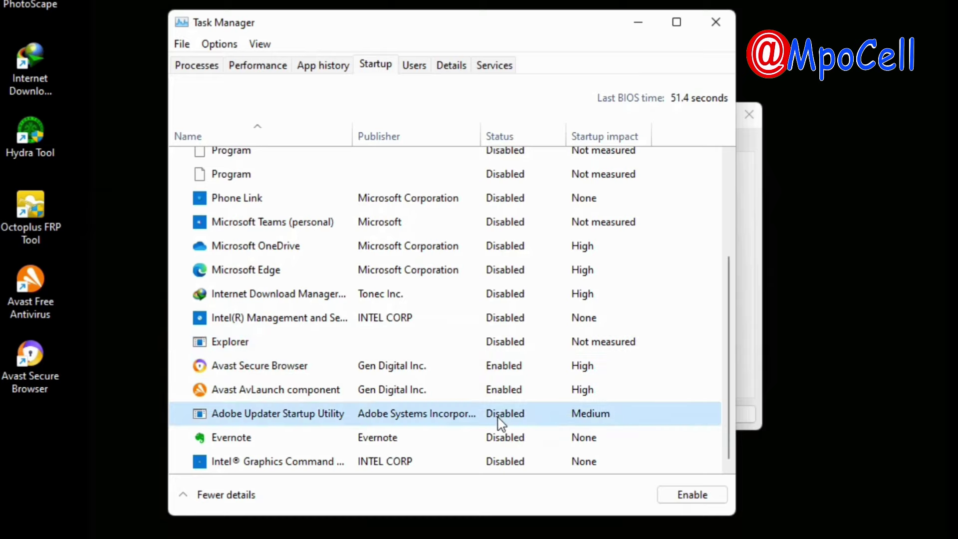
left_click(480, 446)
scroll(479, 447, "up", 2)
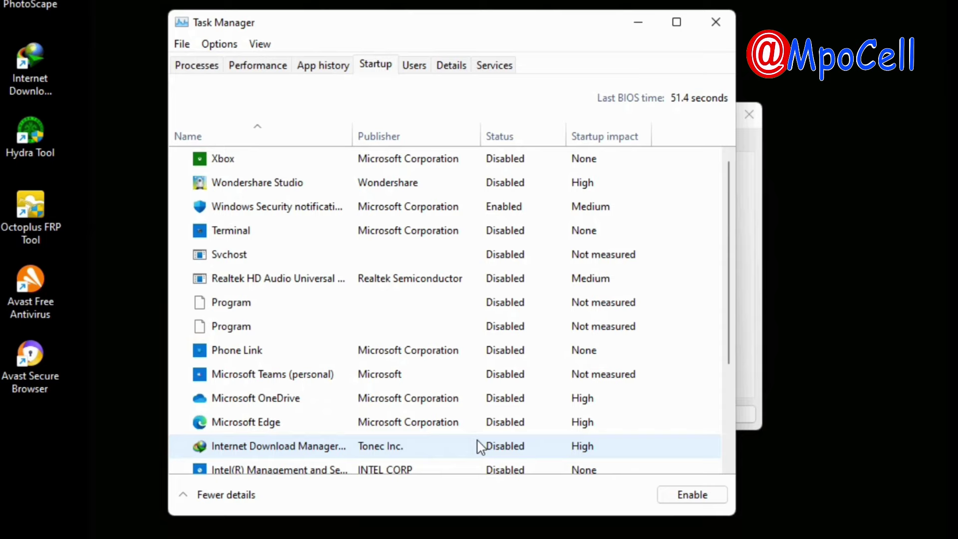
scroll(514, 355, "down", 1)
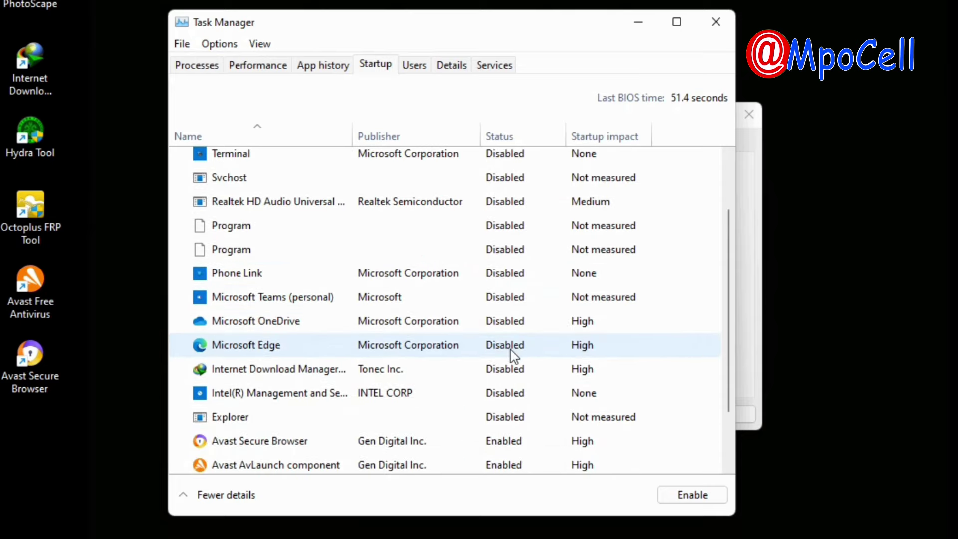
scroll(514, 356, "down", 1)
scroll(514, 357, "up", 2)
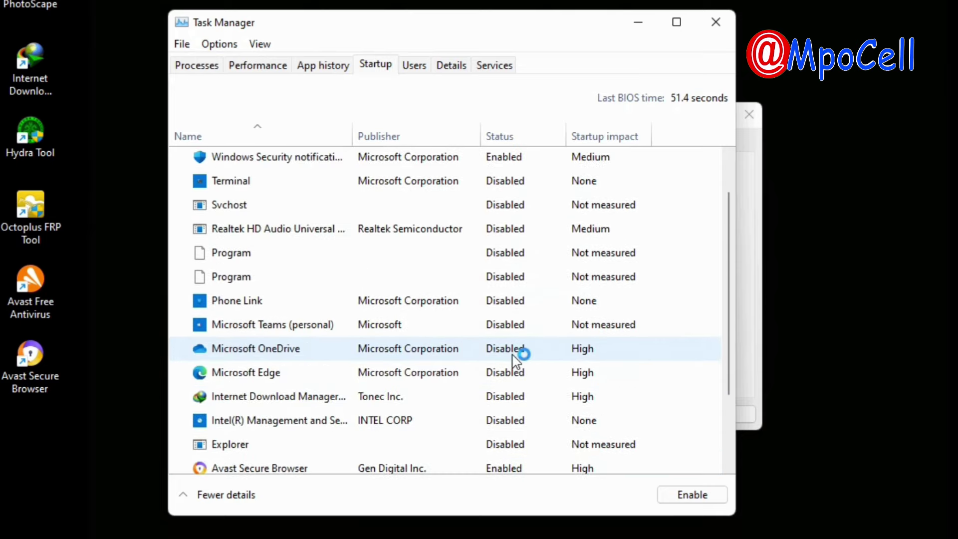
scroll(518, 354, "up", 1)
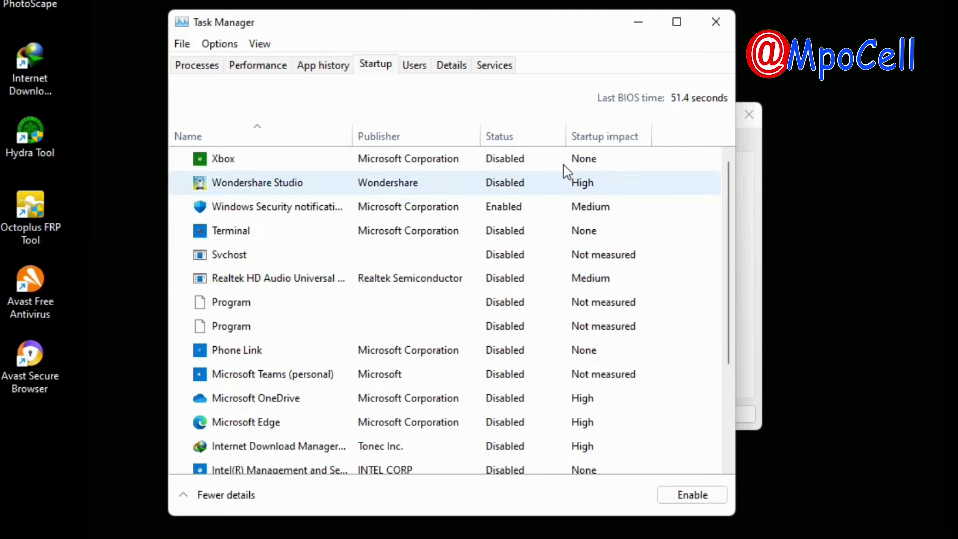
Step: Close Task Manager, then apply the System Configuration changes and close its window
left_click(715, 24)
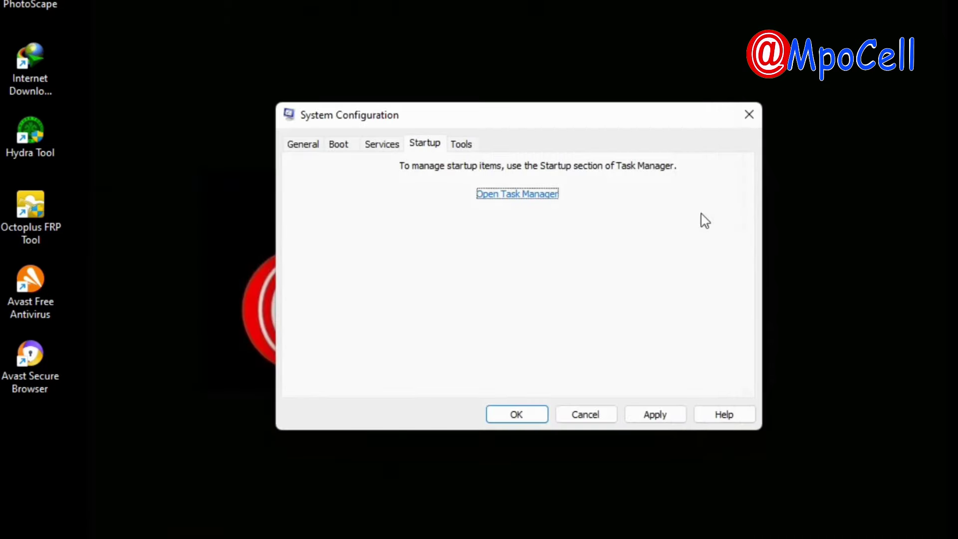
left_click(657, 420)
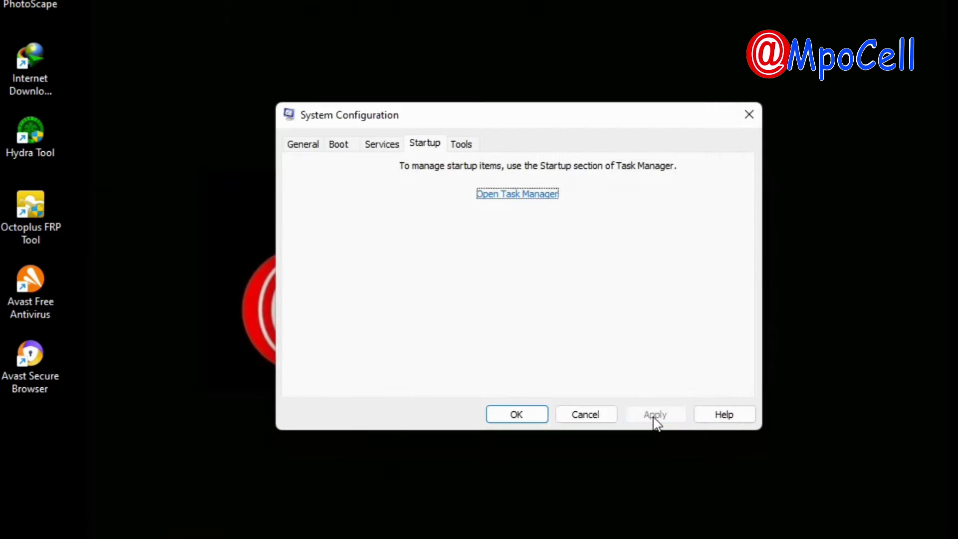
left_click(525, 413)
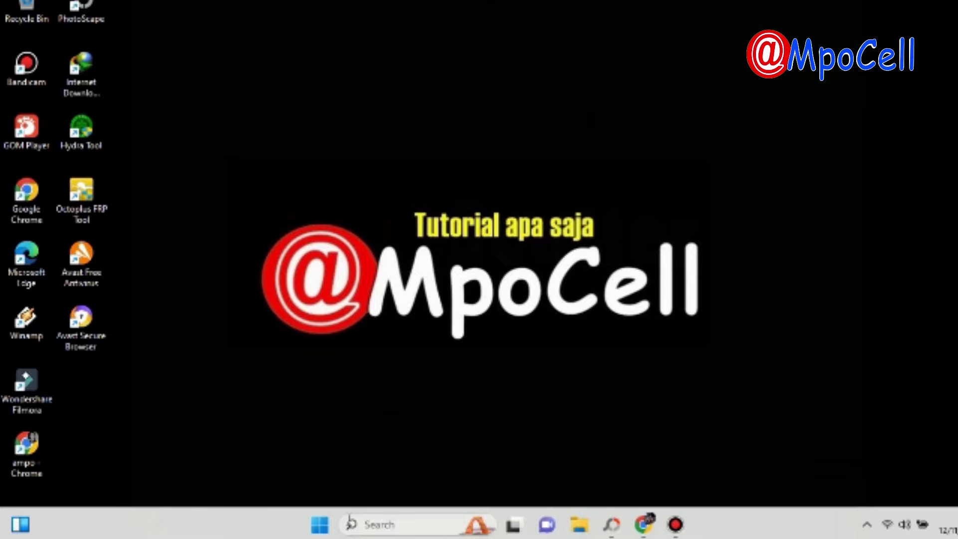
Step: Search Windows for "run" and open the Run app
left_click(320, 532)
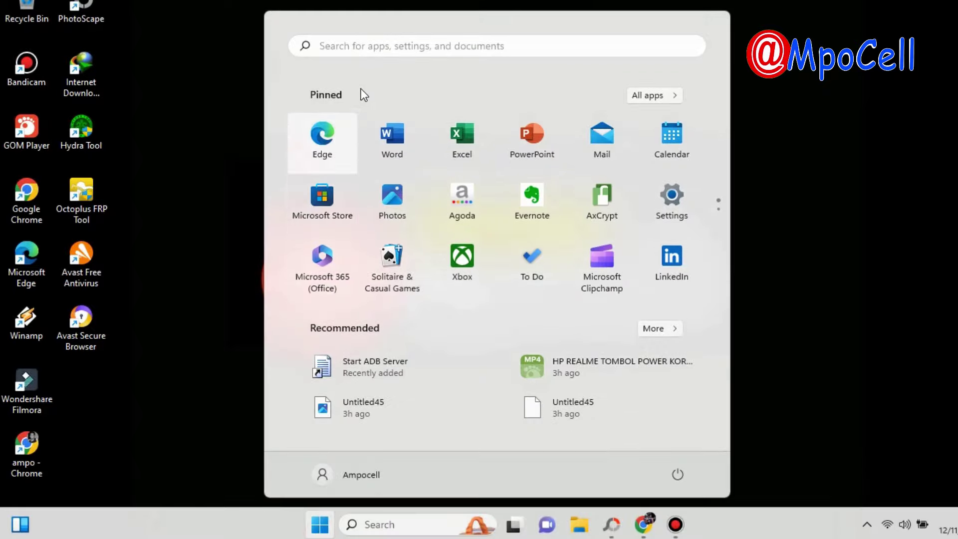
left_click(373, 46)
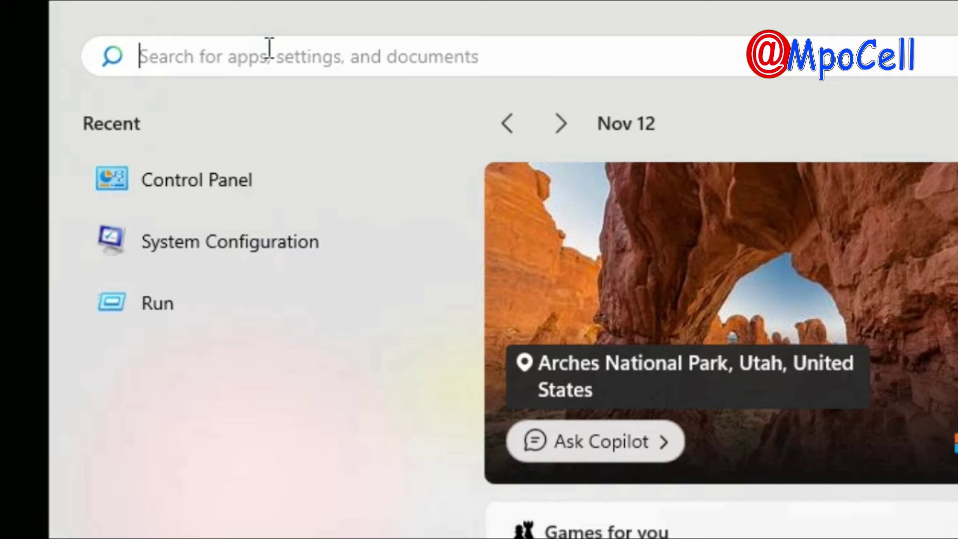
type("run")
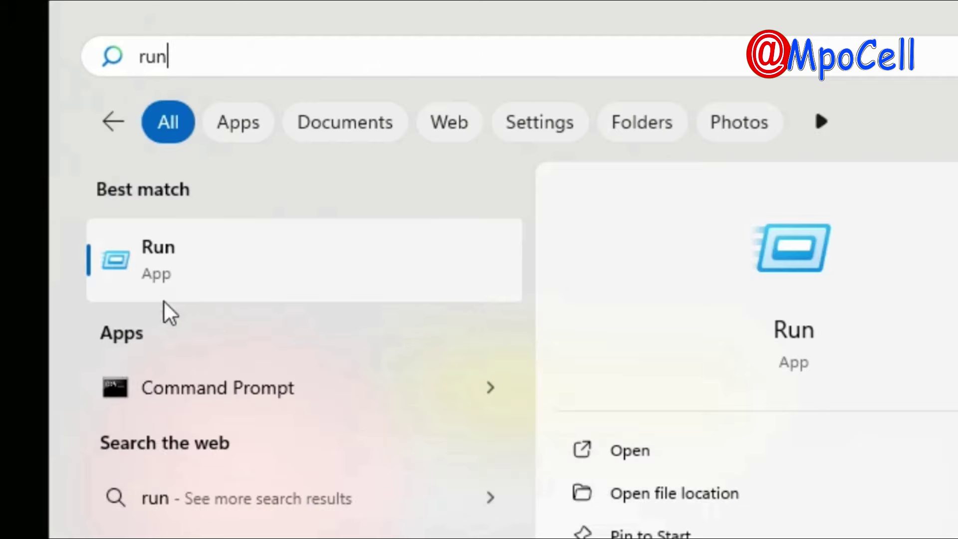
left_click(167, 260)
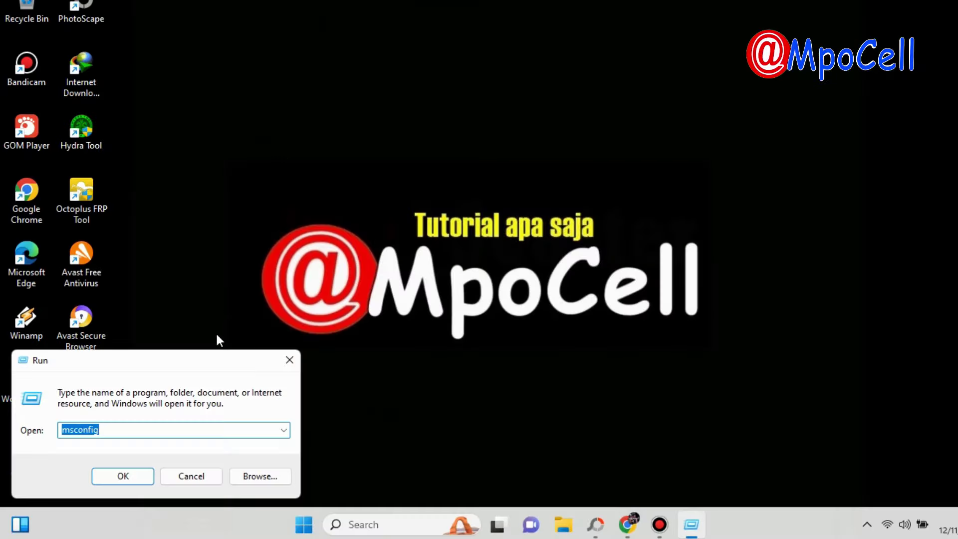
Step: Open the Windows Temp folder with the Run command temp and move its window fully into view
left_click_drag(194, 363, 351, 236)
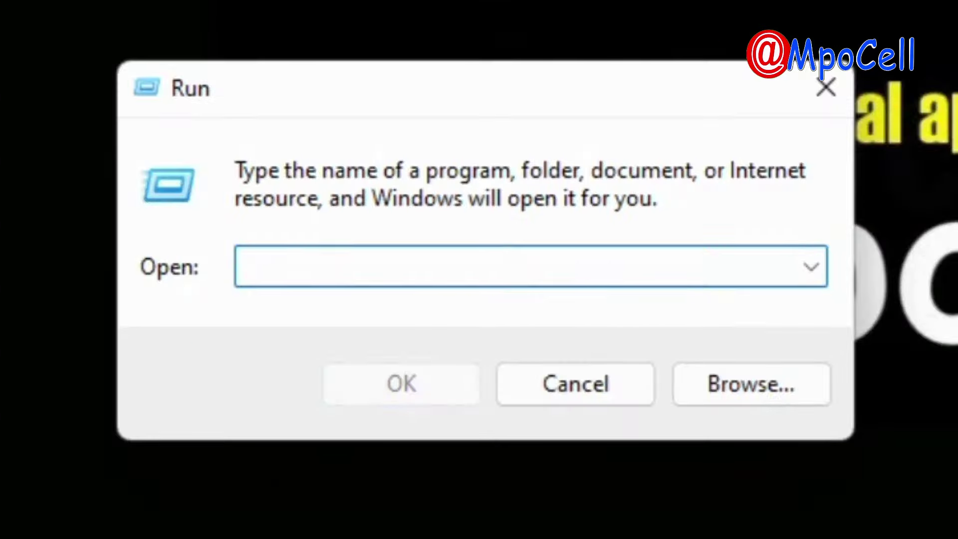
type("emp")
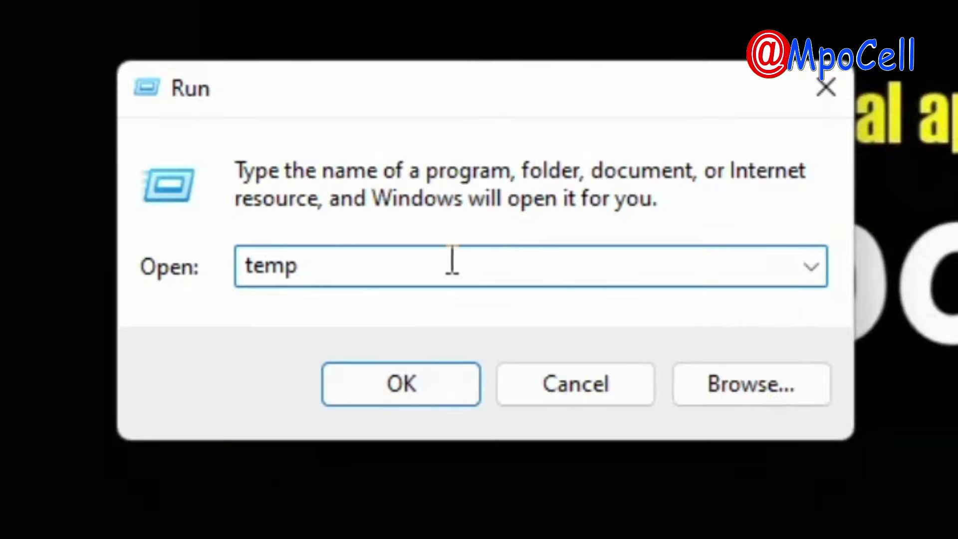
left_click(428, 381)
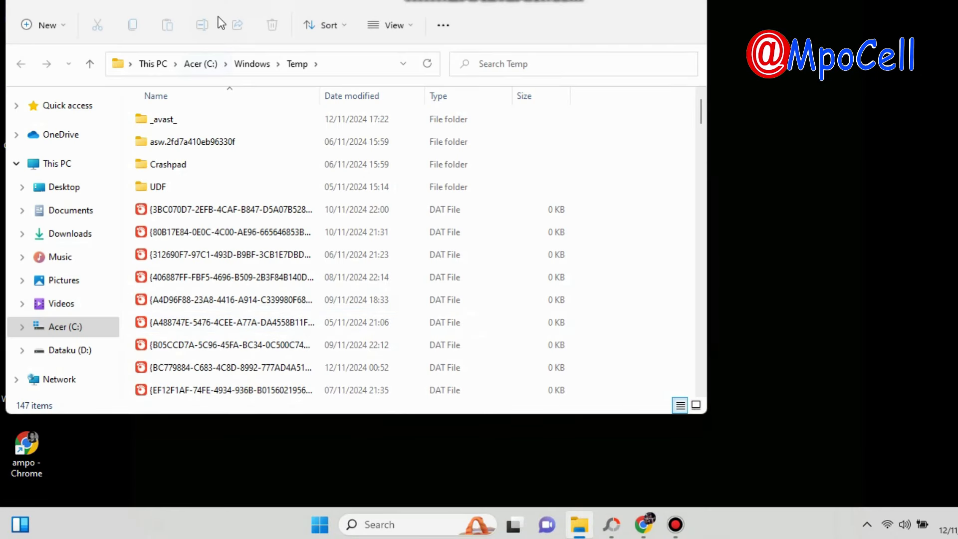
left_click_drag(230, 4, 394, 50)
Step: Select all items in the Windows Temp folder and delete them
scroll(363, 257, "down", 1)
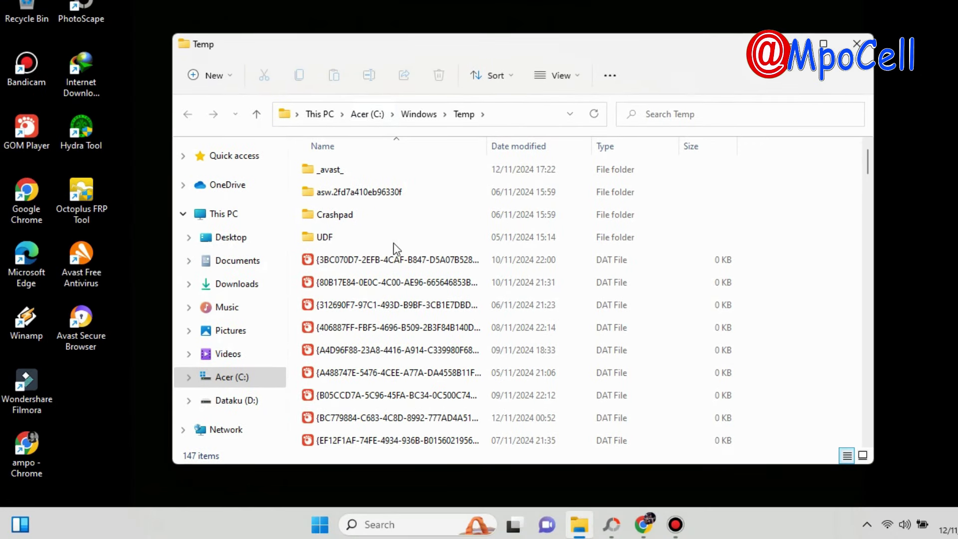
scroll(363, 257, "down", 20)
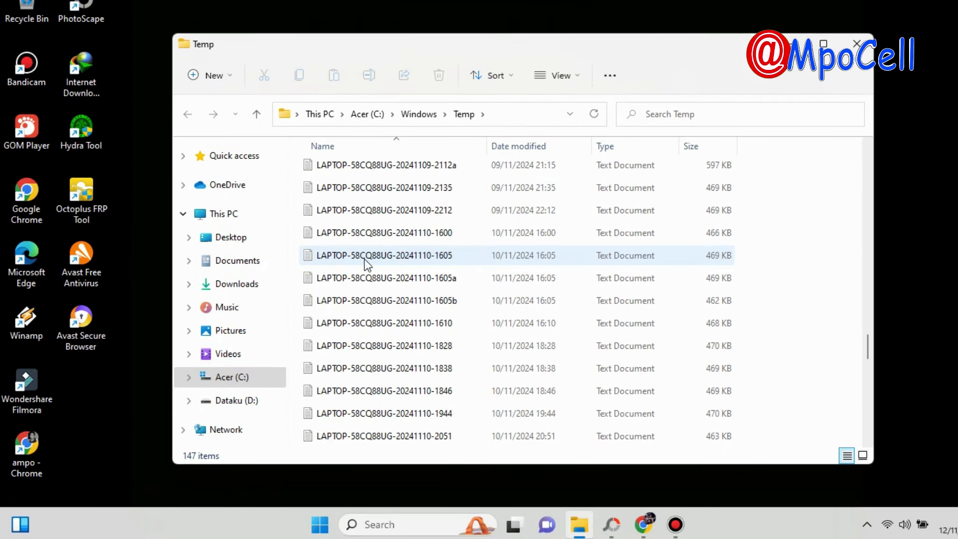
scroll(364, 263, "down", 5)
key("ctrl+a")
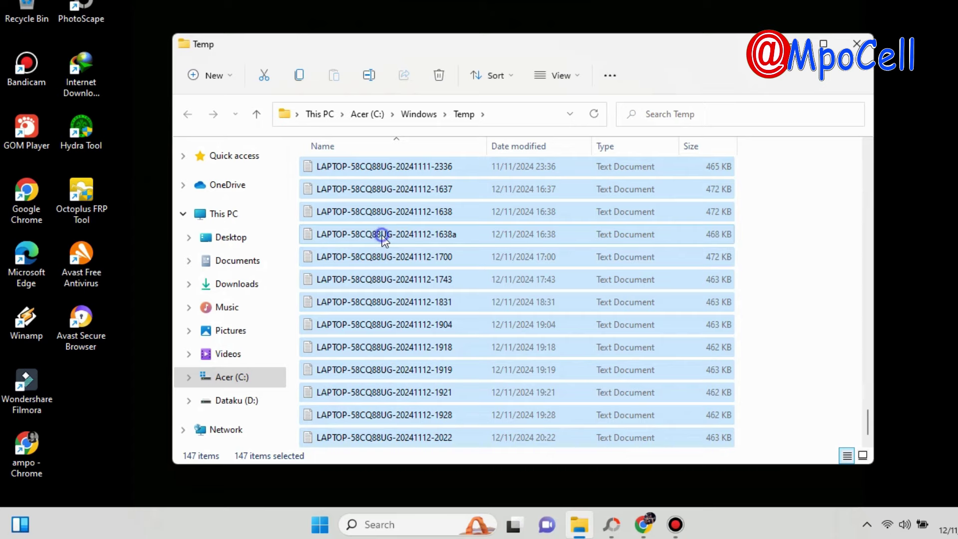
right_click(382, 236)
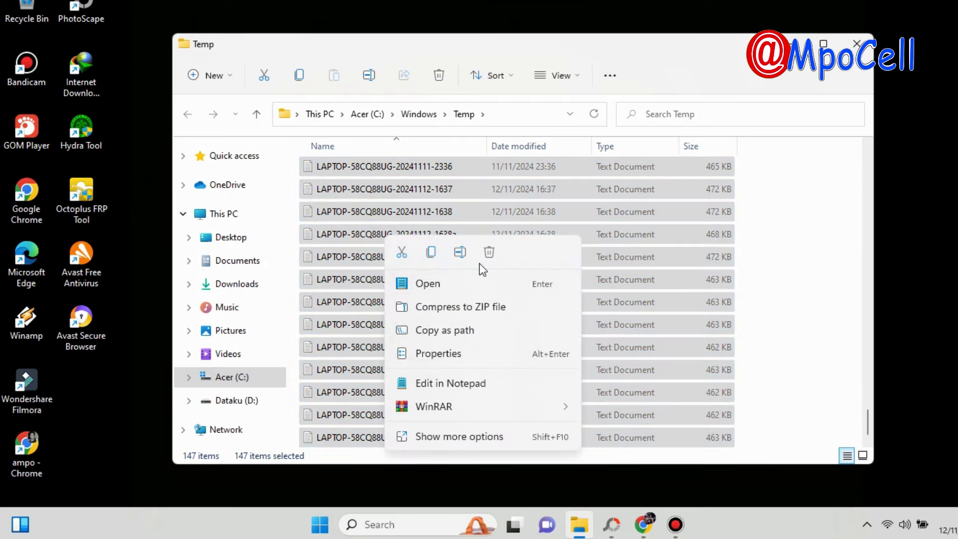
left_click(489, 254)
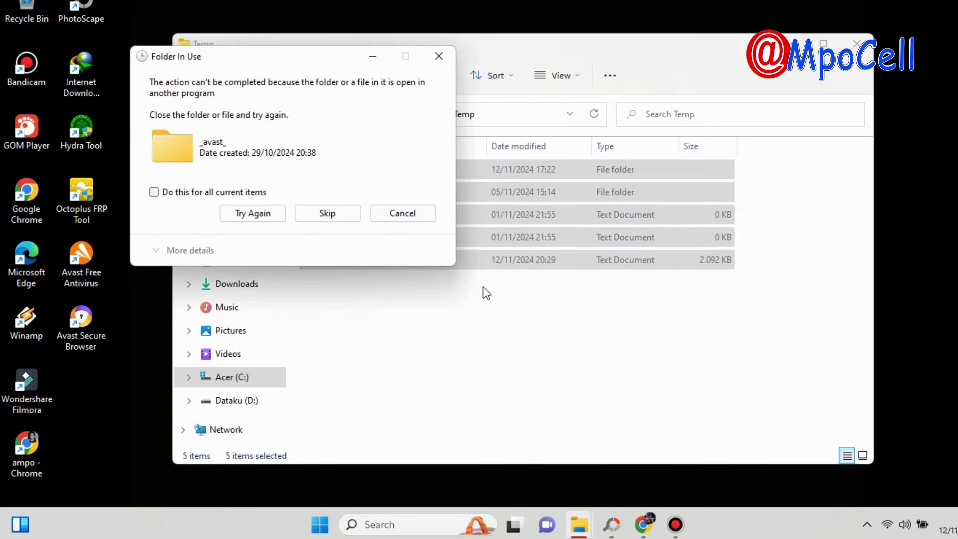
Step: Retry deleting the in-use items, skip all that remain locked, and close the Temp folder
left_click(277, 215)
left_click(318, 214)
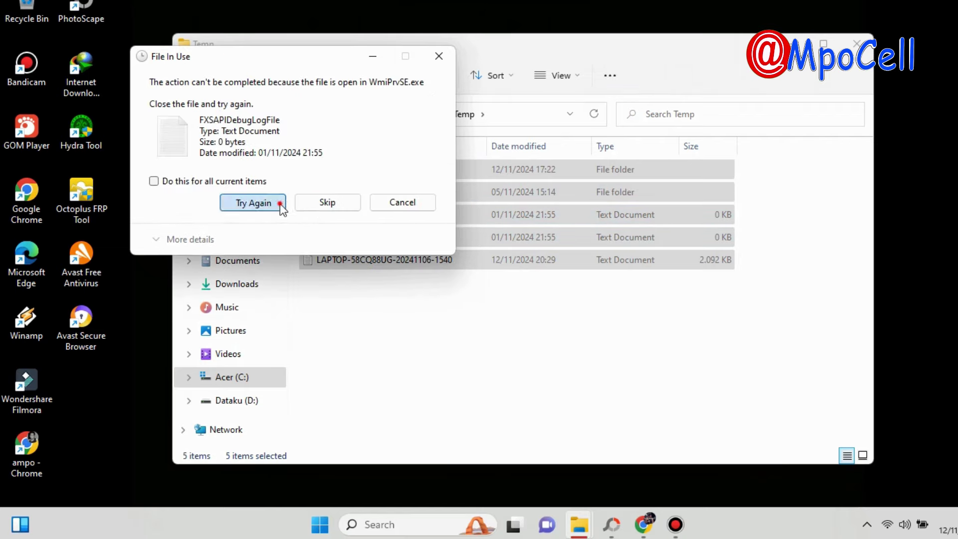
left_click(278, 204)
left_click(326, 204)
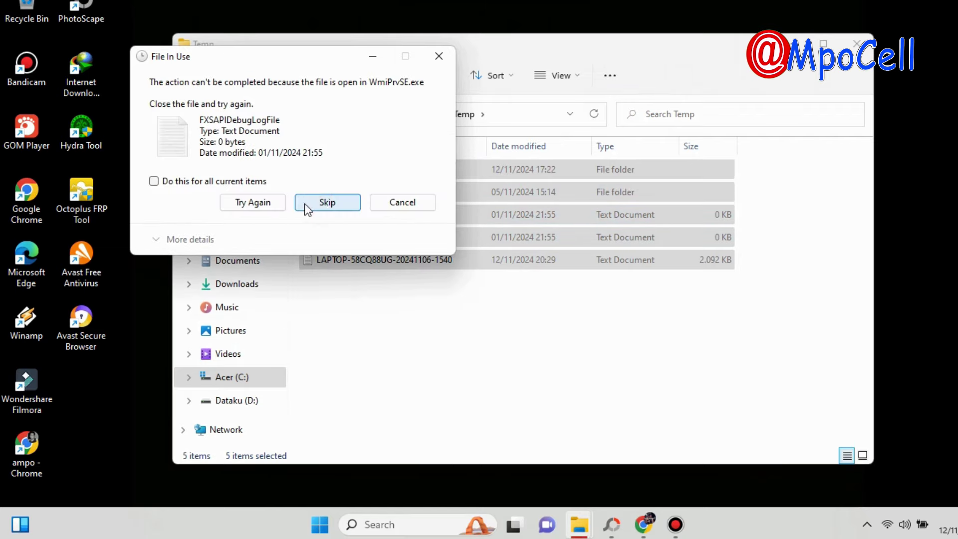
left_click(255, 204)
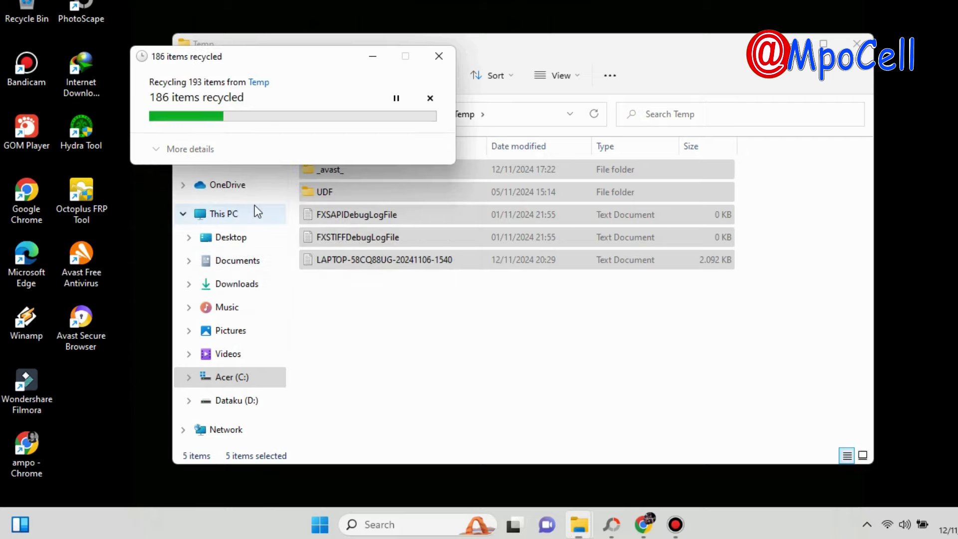
left_click(153, 181)
left_click(249, 201)
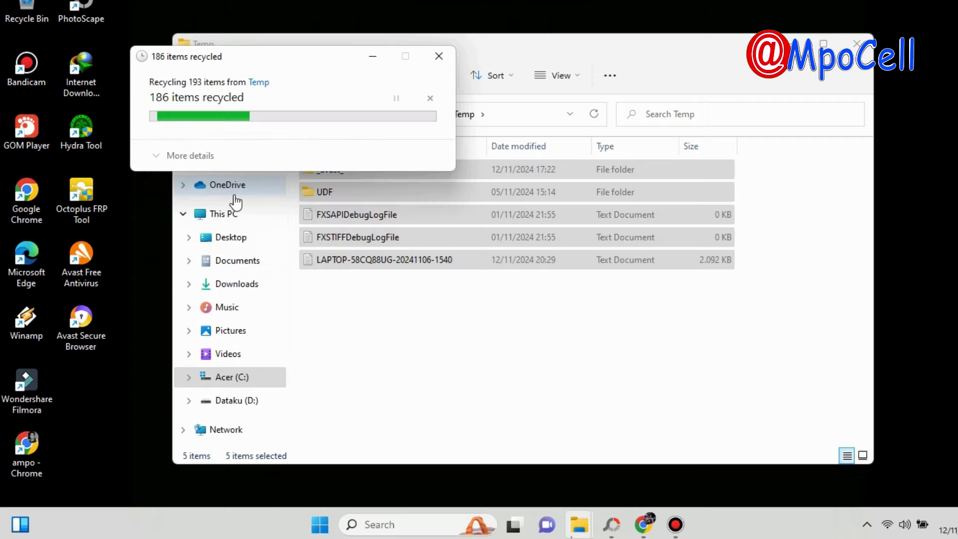
left_click(156, 182)
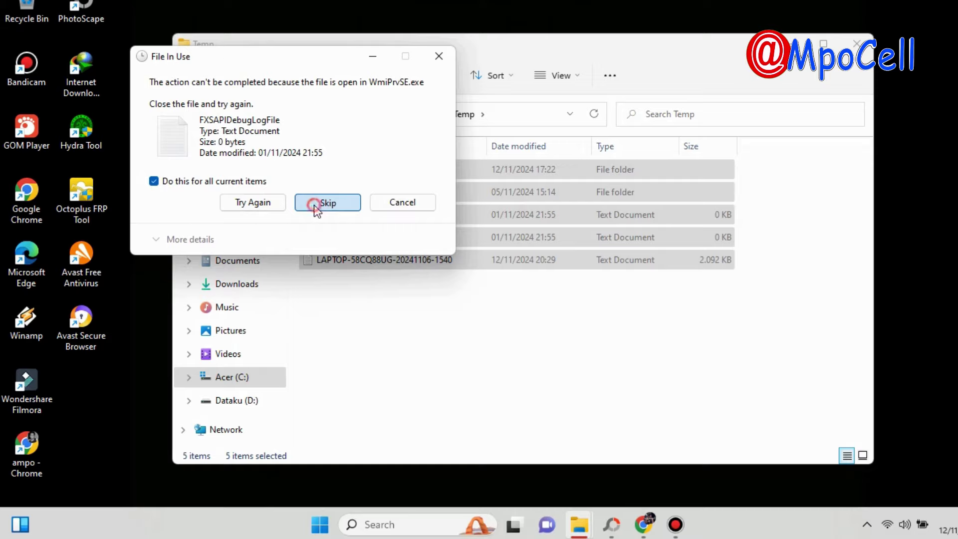
left_click(324, 203)
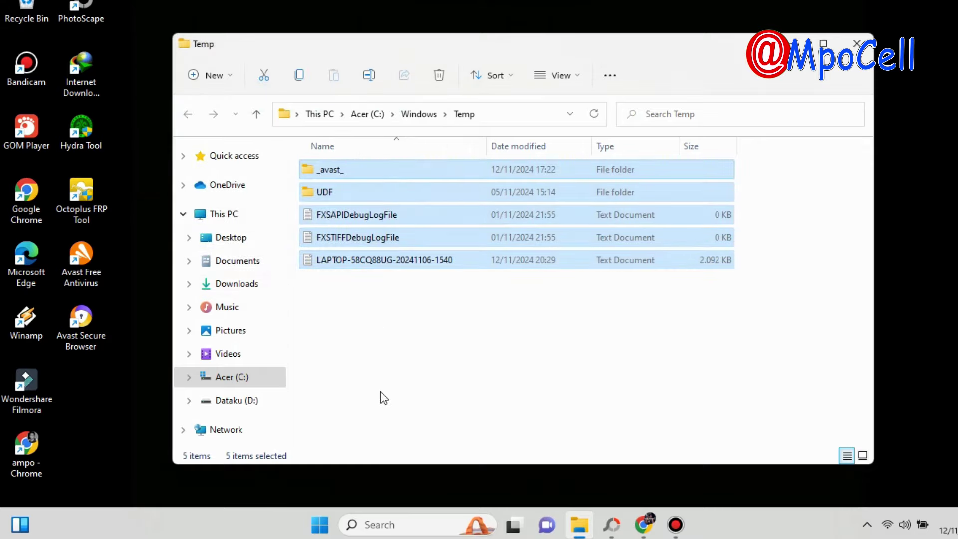
left_click(368, 353)
left_click(857, 43)
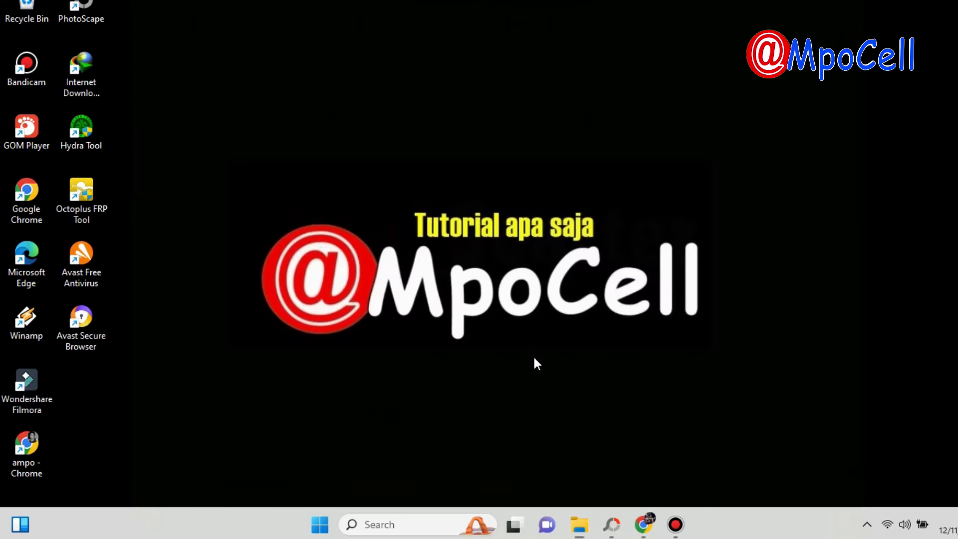
Step: Search Windows for "run" and open the Run app
left_click(320, 524)
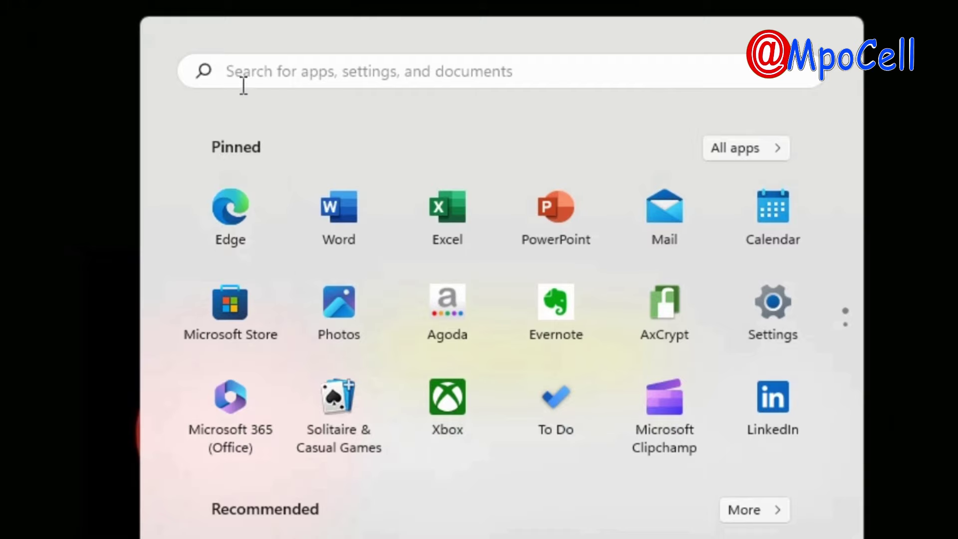
left_click(246, 80)
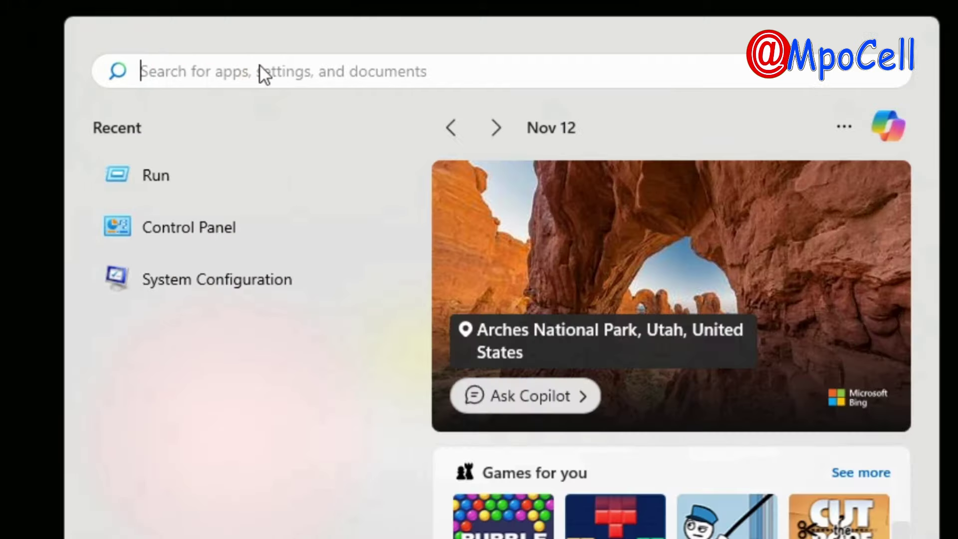
type("run")
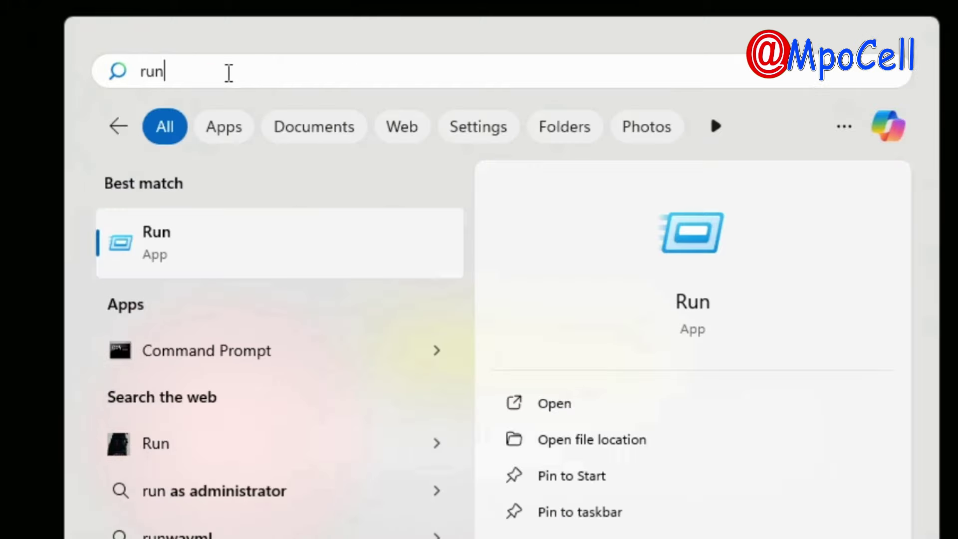
left_click(160, 242)
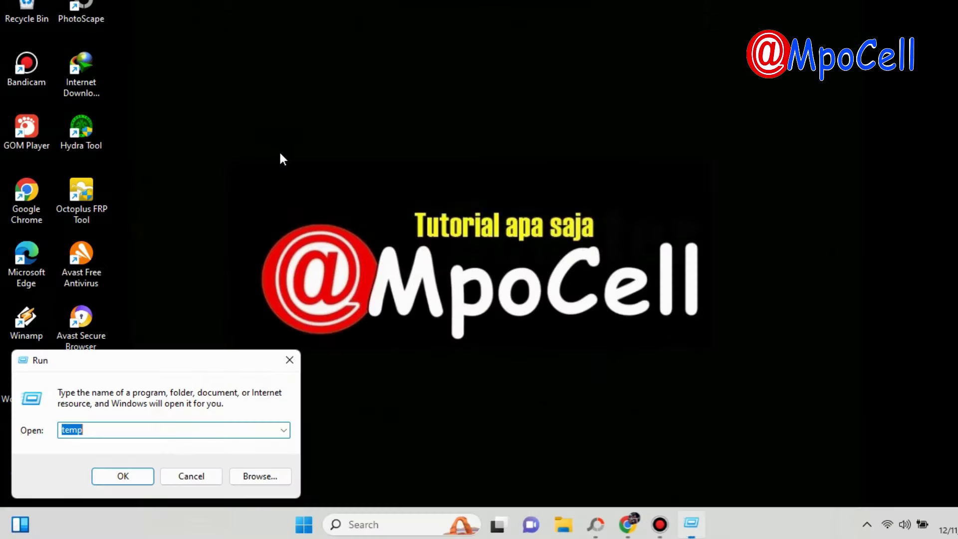
Step: Move the Run dialog toward the middle of the desktop and open the user's Temp folder with the command %temp%
left_click_drag(199, 361, 364, 240)
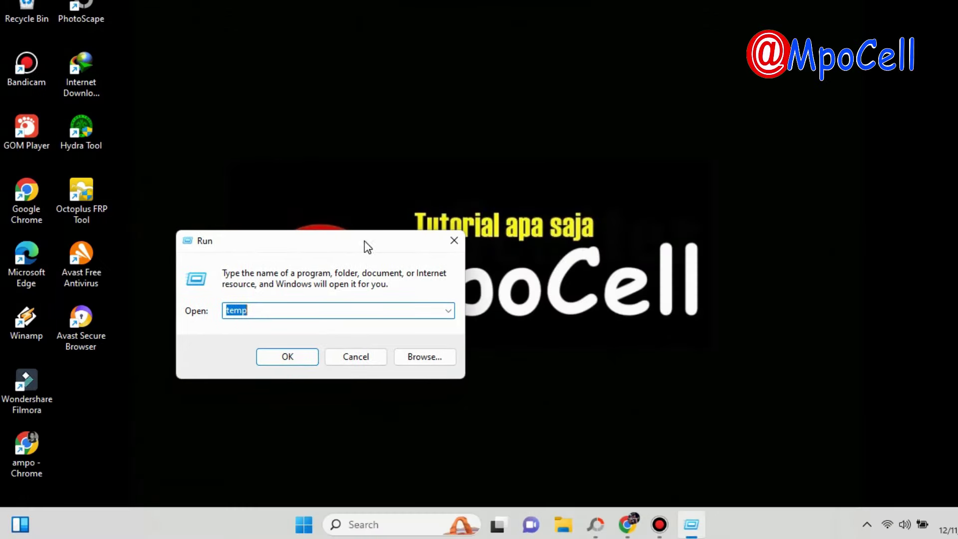
key("BackSpace")
key("BackSpace")
key("BackSpace")
key("BackSpace")
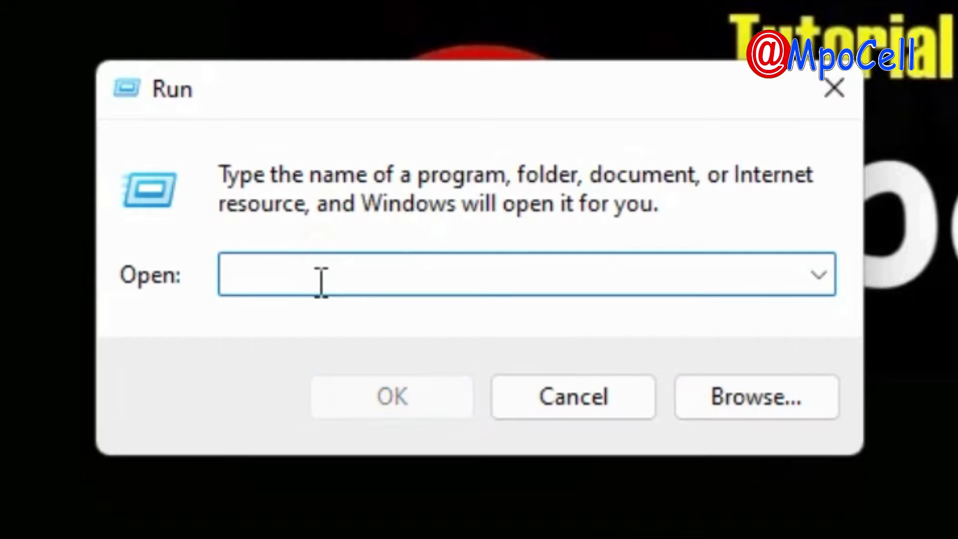
type("%")
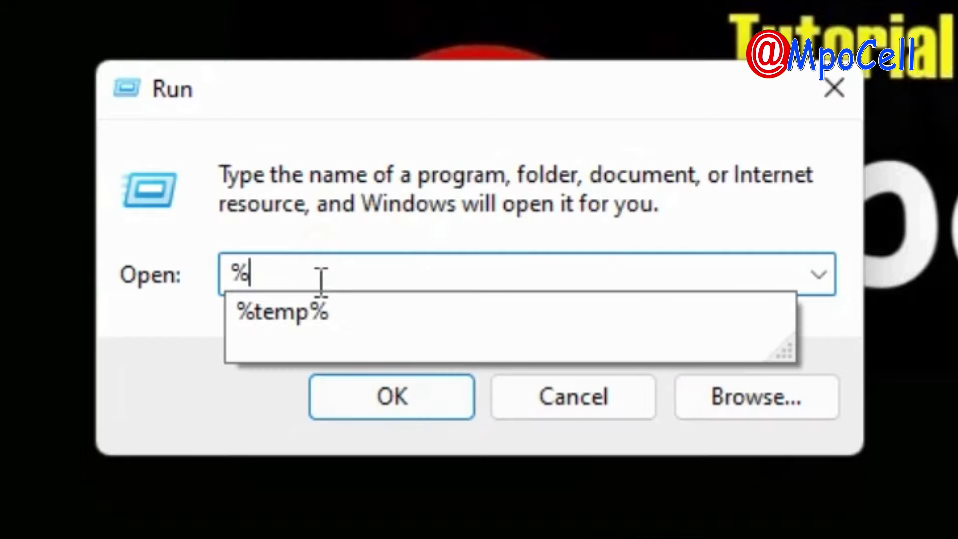
type("temp")
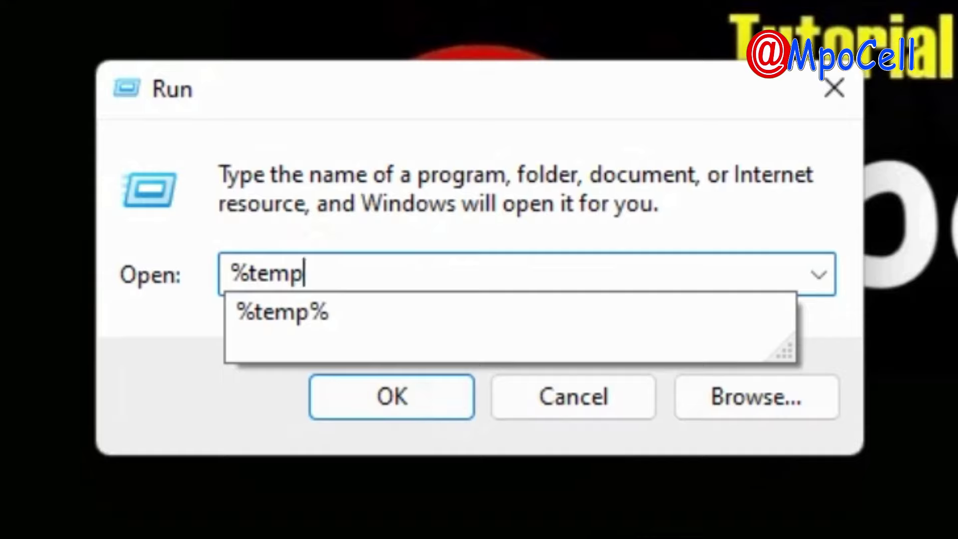
type("%")
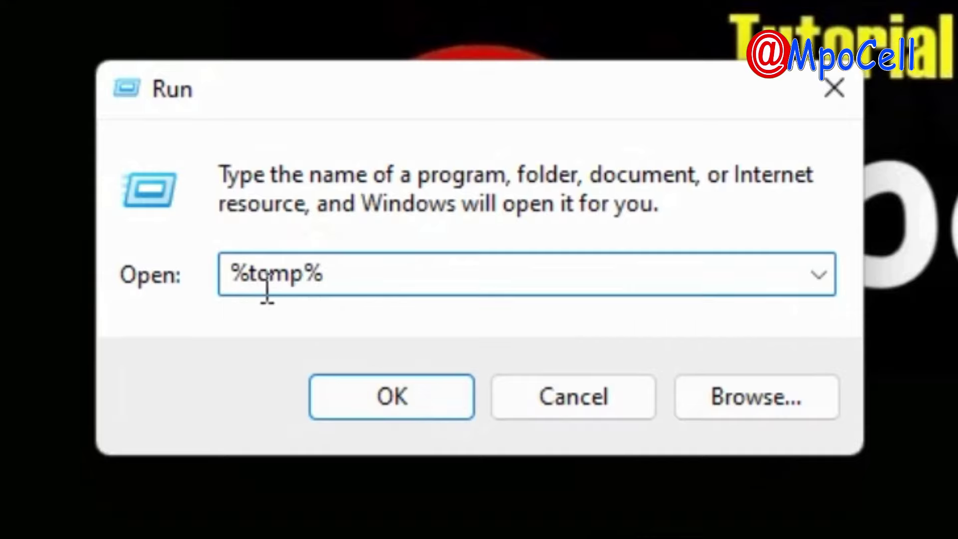
left_click_drag(360, 276, 218, 298)
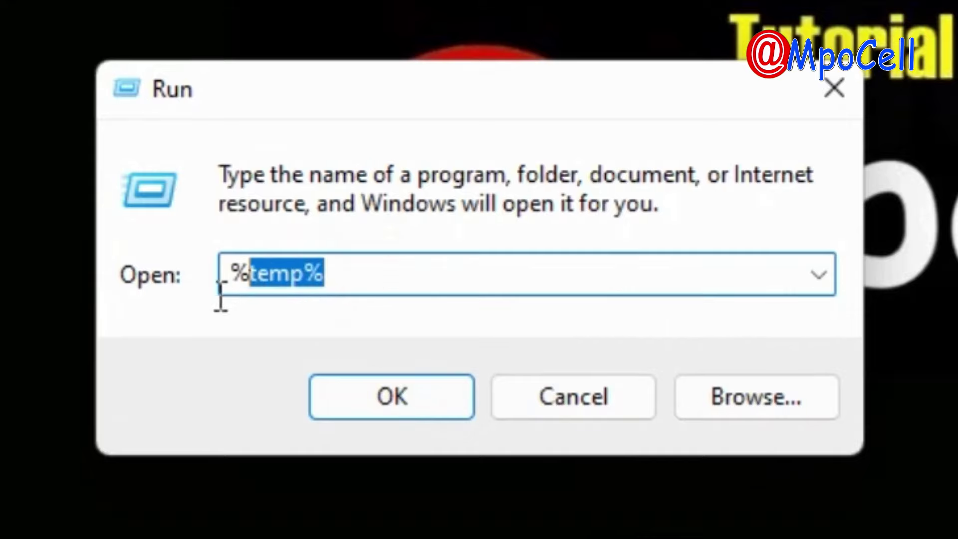
left_click(387, 265)
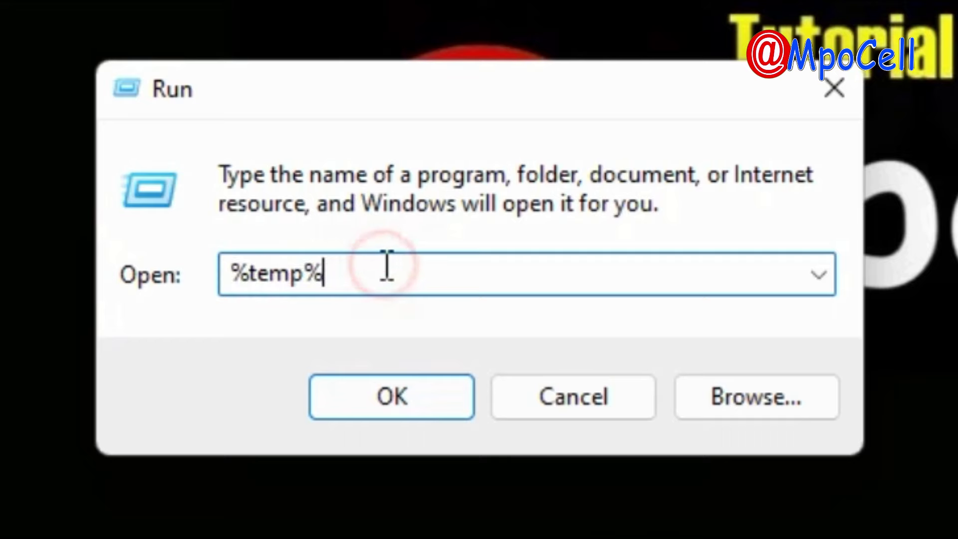
left_click(380, 405)
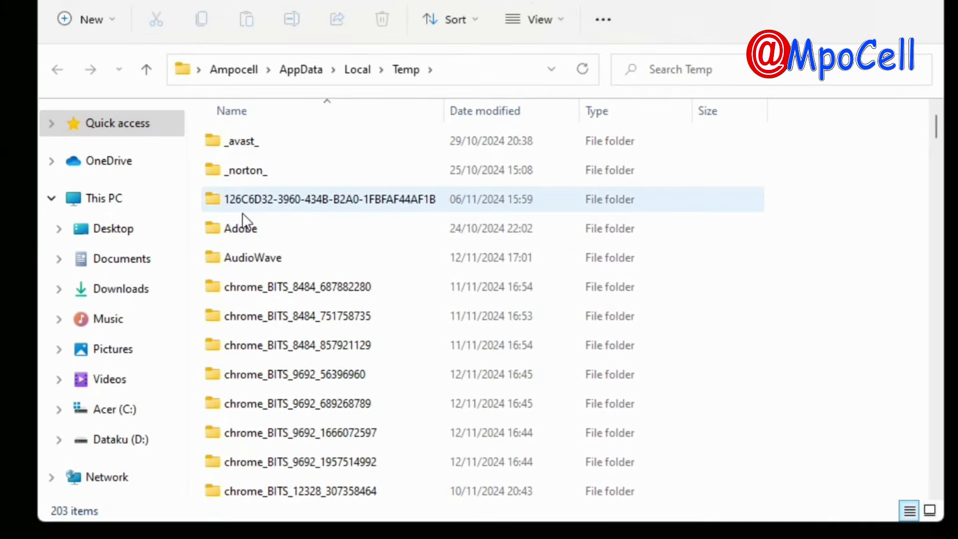
Step: Select all items in the user's local Temp folder and delete them
scroll(248, 237, "down", 20)
key("Home")
key("ctrl+a")
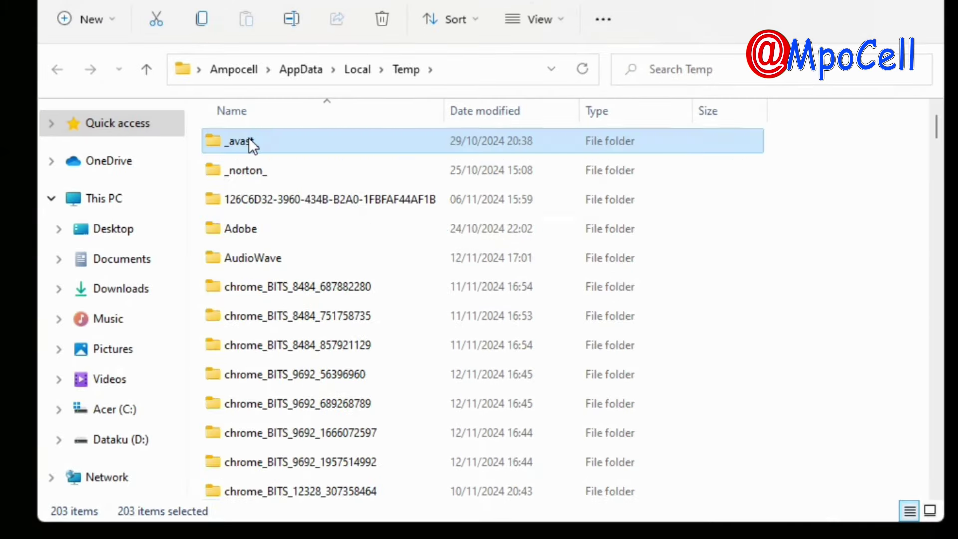
scroll(257, 137, "down", 4)
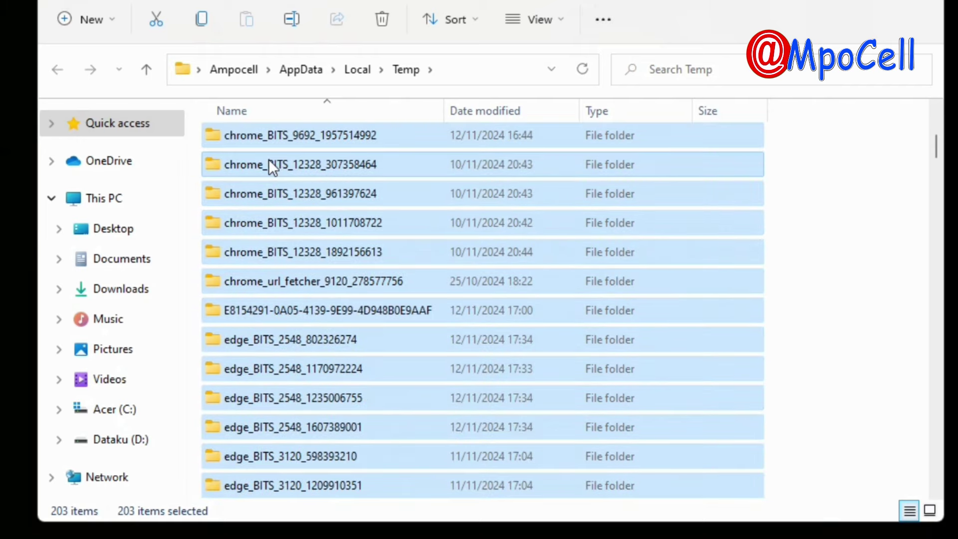
right_click(268, 159)
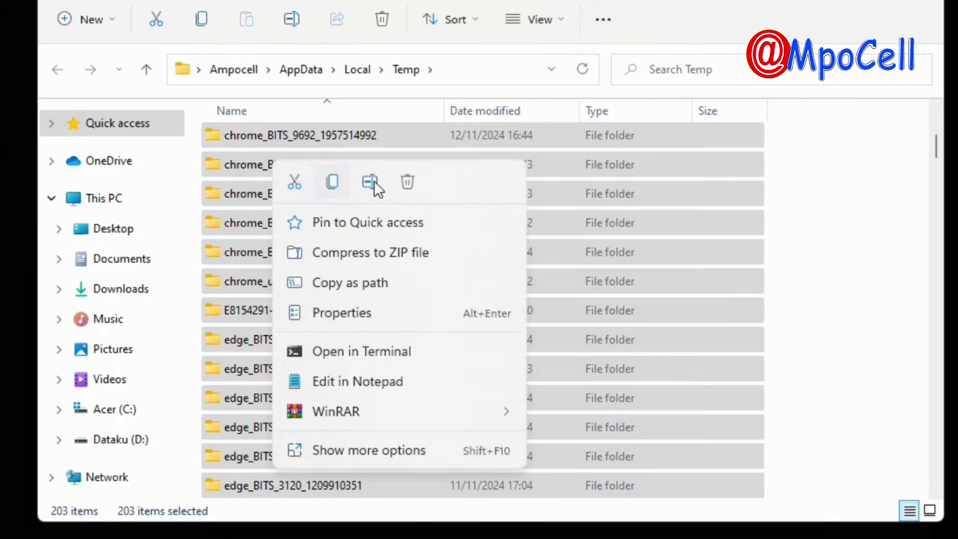
left_click(406, 182)
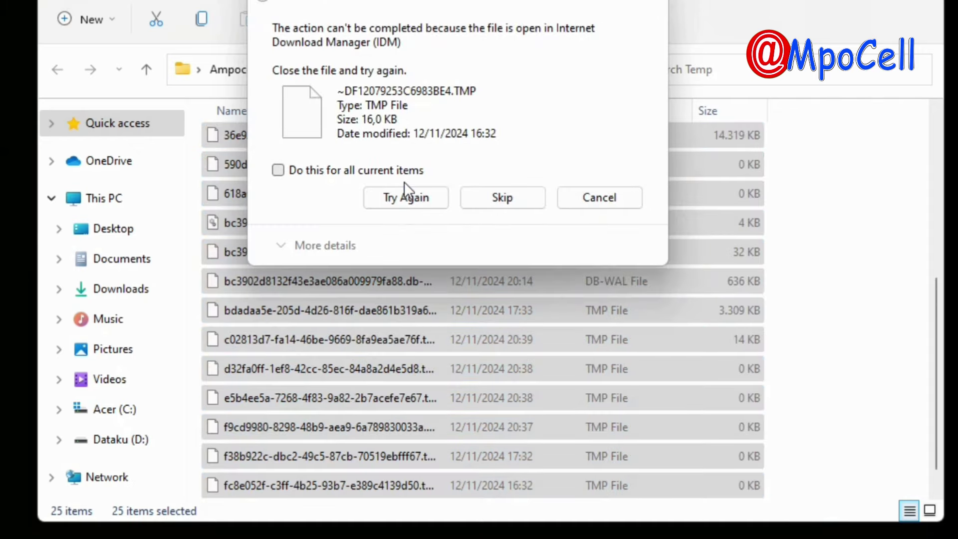
Step: Retry deleting the in-use temporary files and skip those that remain locked
left_click(282, 174)
left_click(392, 193)
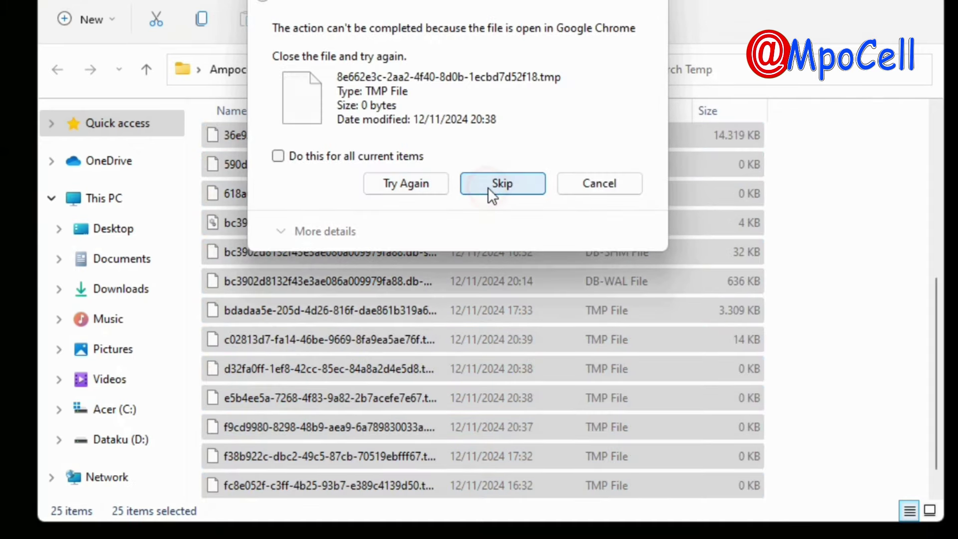
left_click(488, 187)
left_click(491, 186)
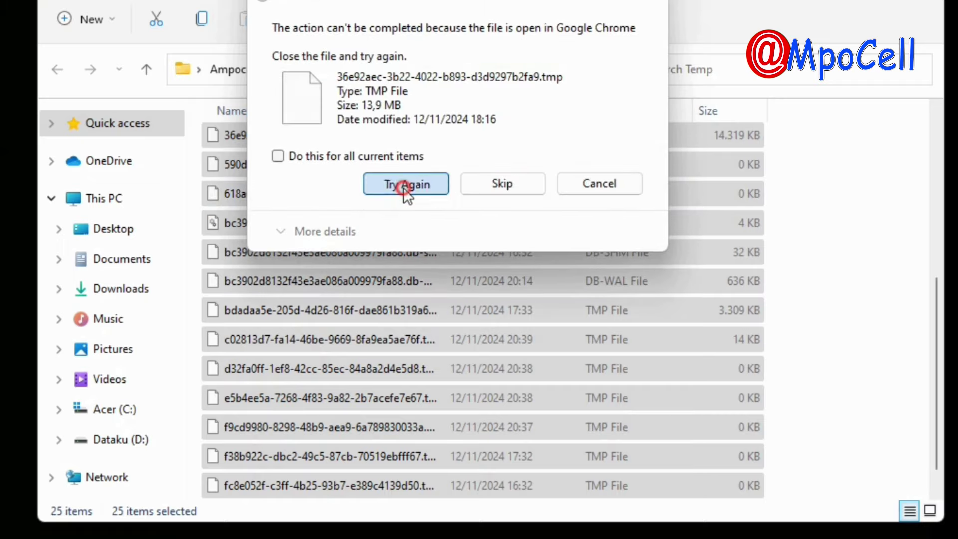
left_click(401, 187)
left_click(494, 187)
left_click(434, 190)
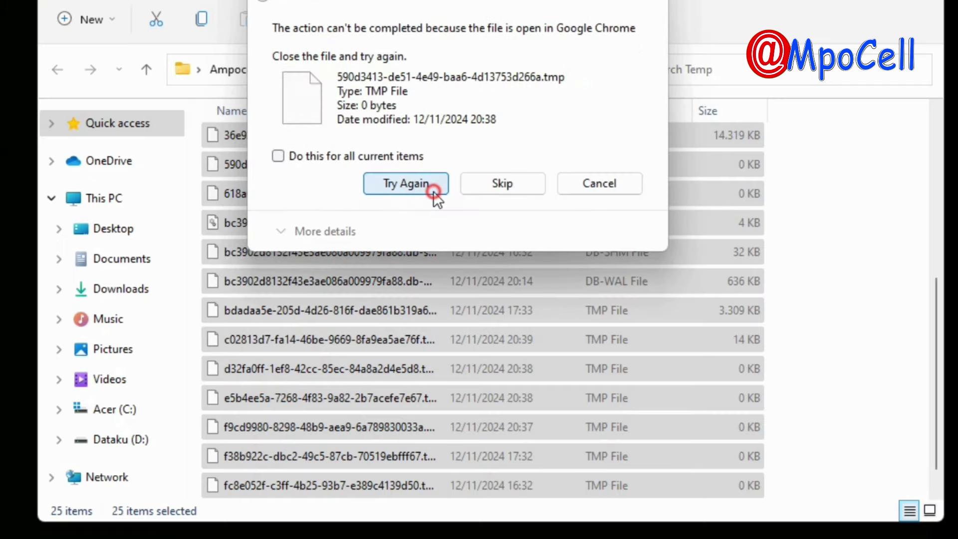
left_click(497, 184)
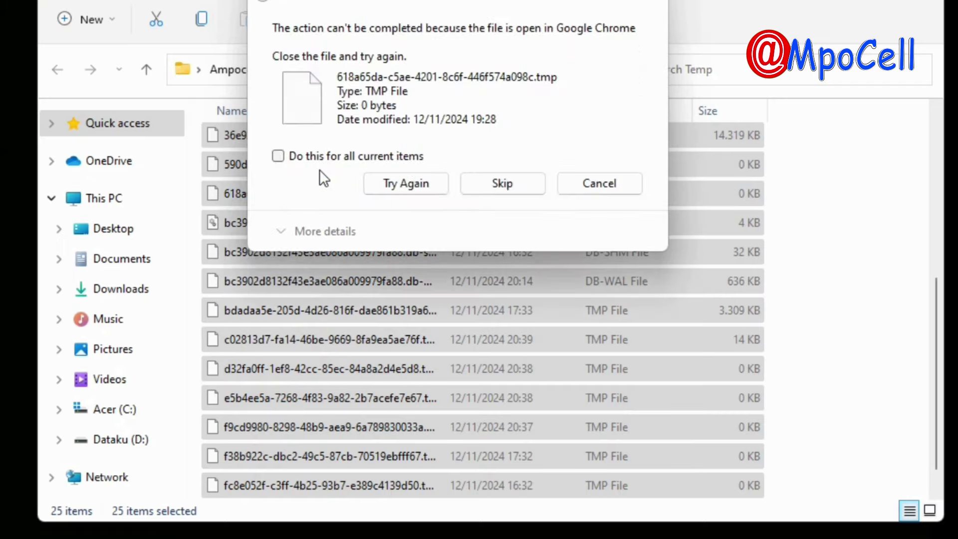
left_click(480, 181)
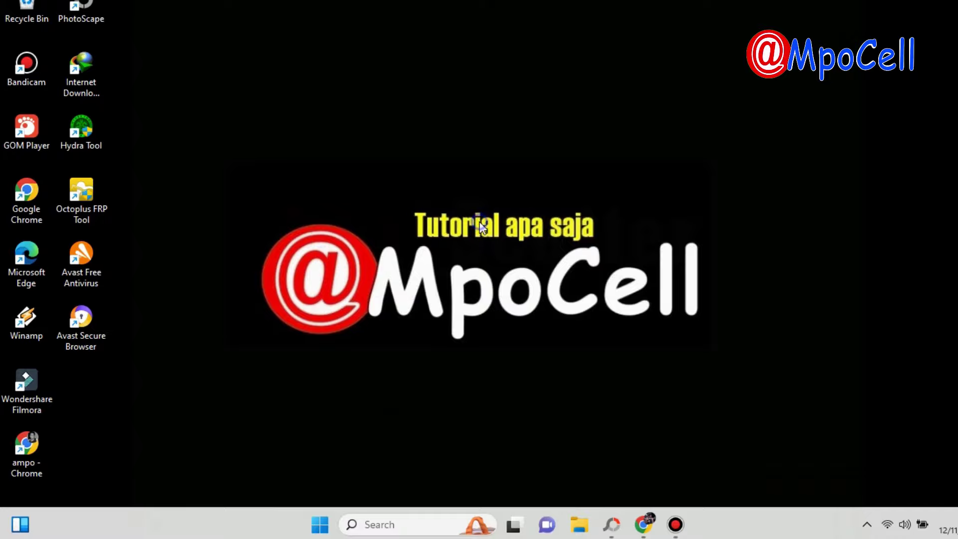
Step: Move the Recycle Bin icon to an empty area of the desktop and open it
left_click_drag(40, 16, 198, 185)
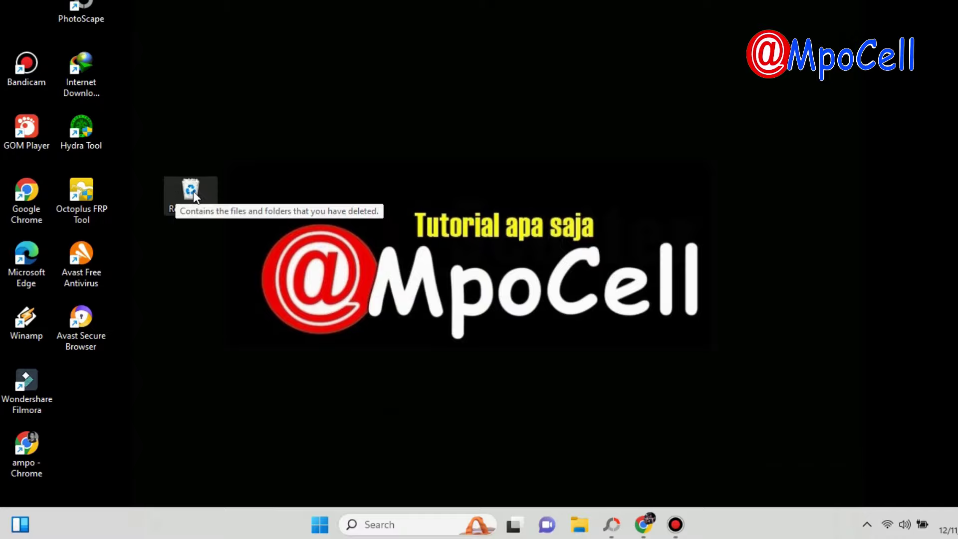
double_click(193, 191)
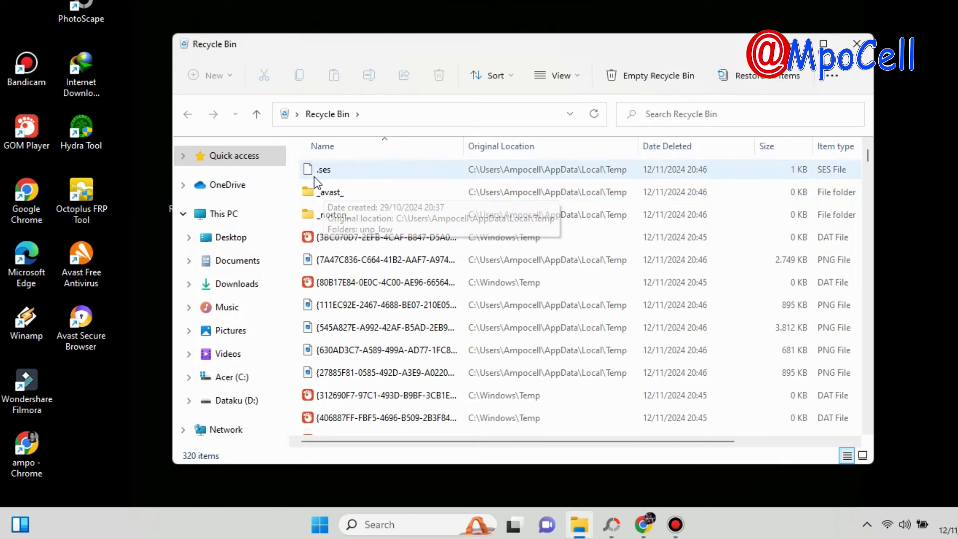
Step: Permanently delete all items in the Recycle Bin and close its window
left_click(313, 174)
key("ctrl+a")
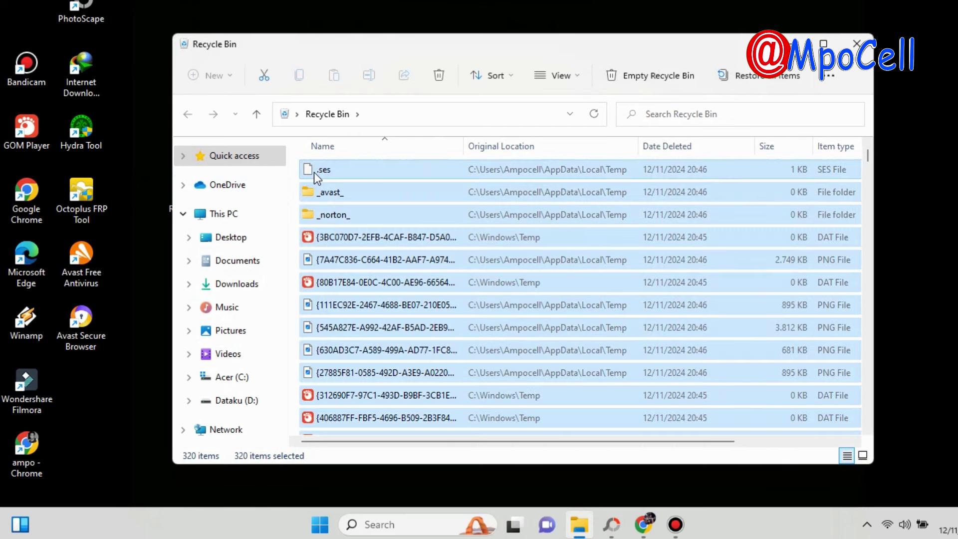
right_click(325, 171)
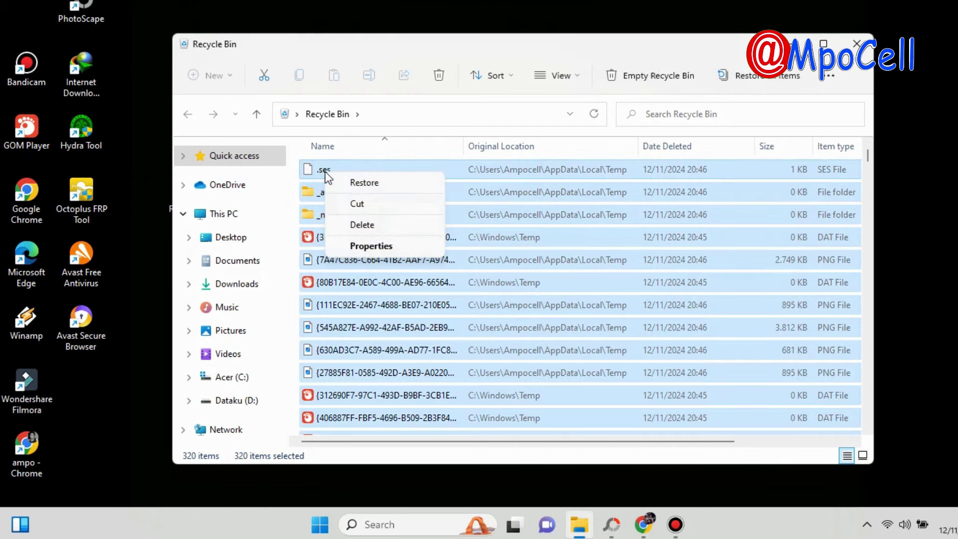
left_click(367, 225)
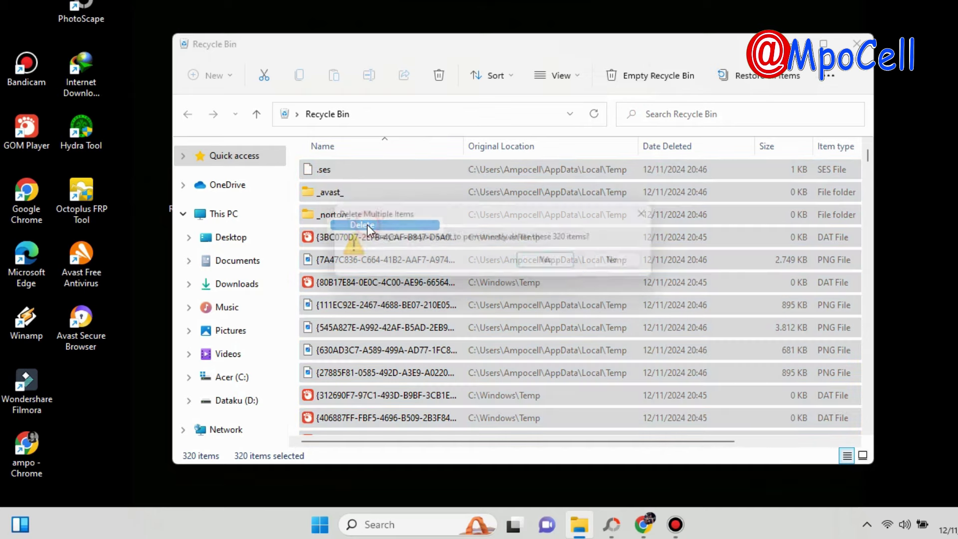
left_click(556, 265)
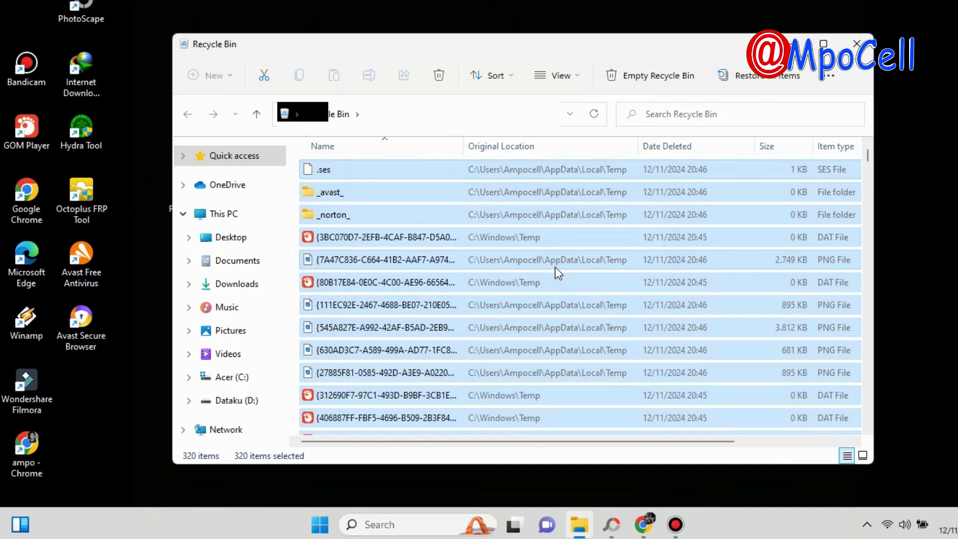
scroll(556, 269, "right", 3)
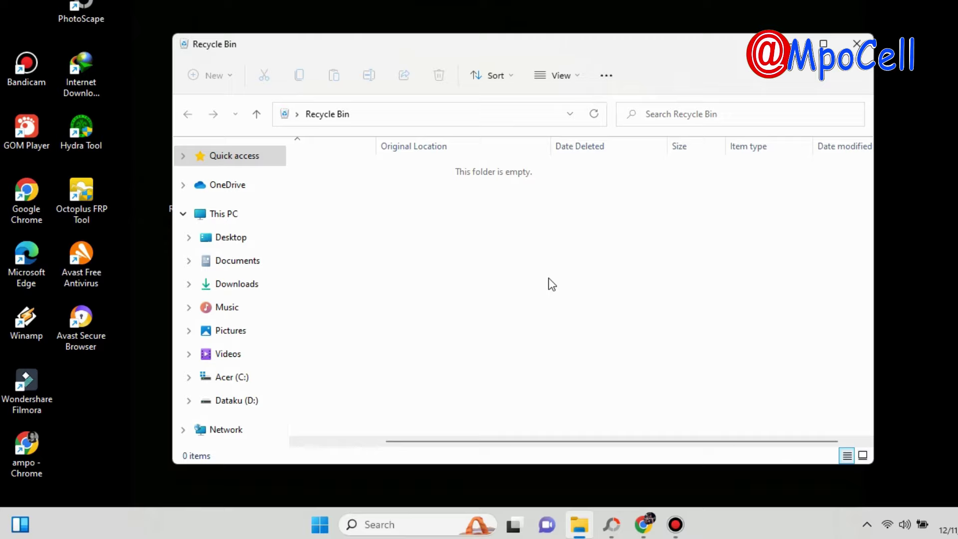
scroll(549, 277, "left", 3)
scroll(534, 286, "right", 3)
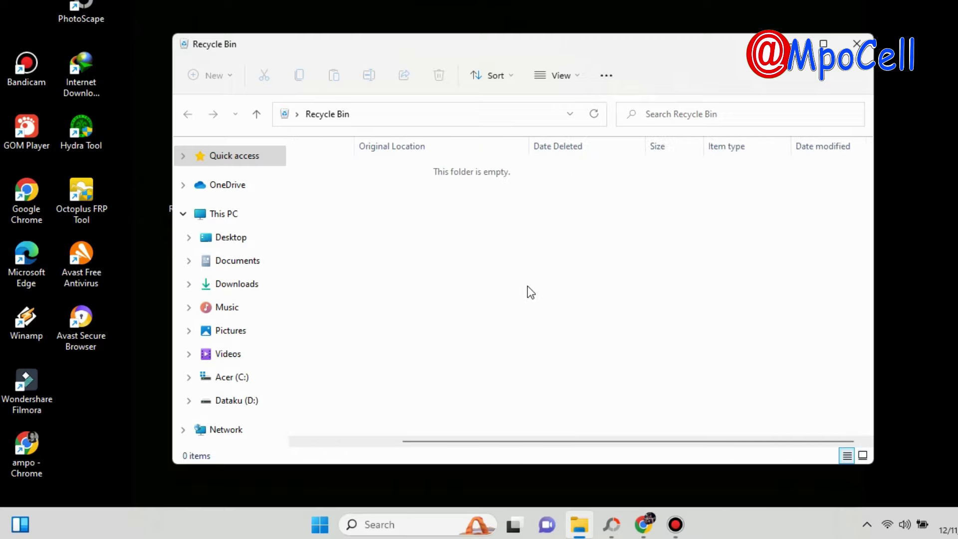
left_click(853, 43)
Step: Return the Recycle Bin icon to its original place above Bandicam and refresh the desktop
left_click_drag(196, 199, 44, 22)
right_click(369, 170)
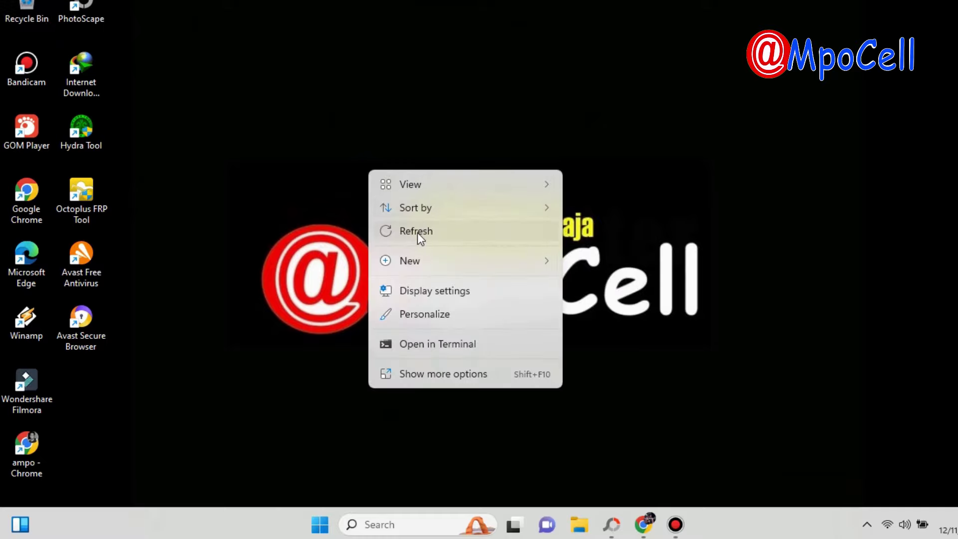
left_click(418, 232)
right_click(421, 192)
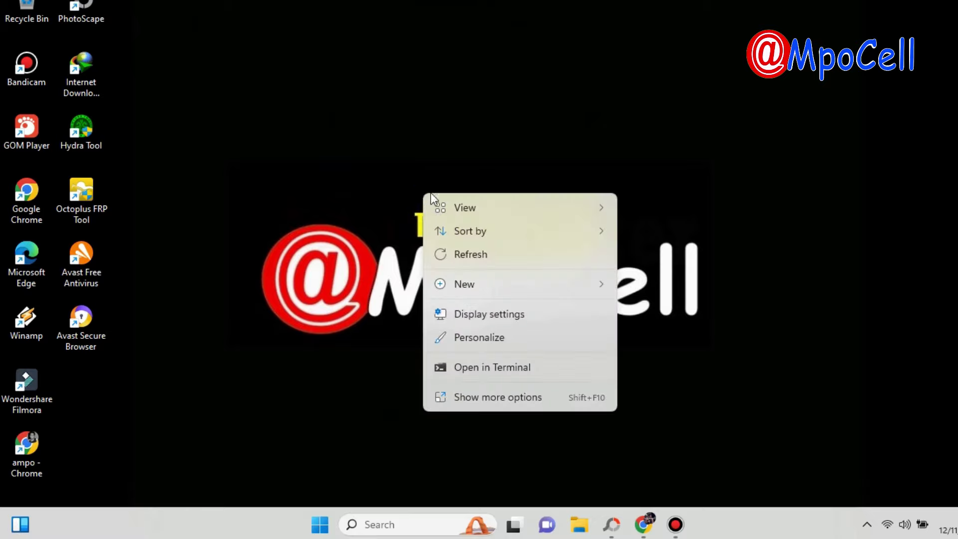
mouse_move(471, 207)
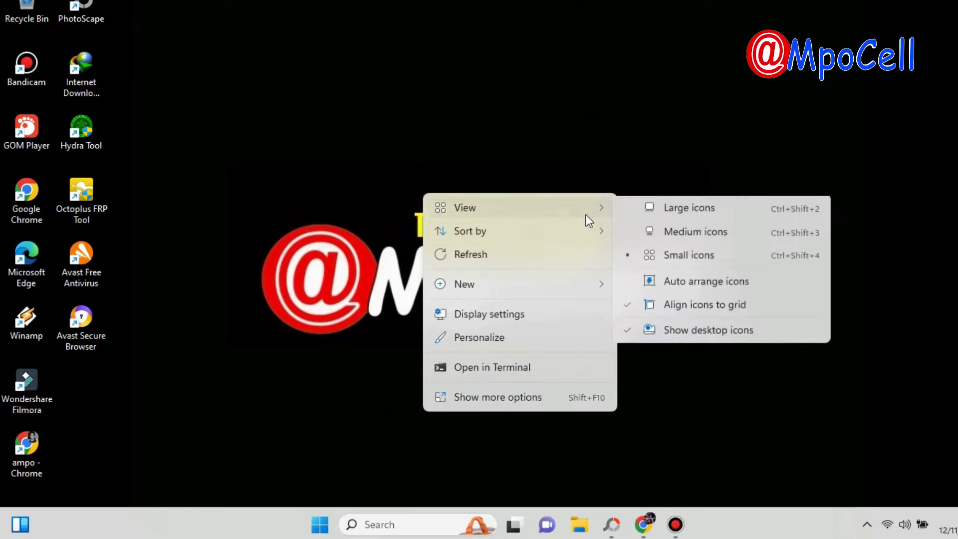
left_click(502, 119)
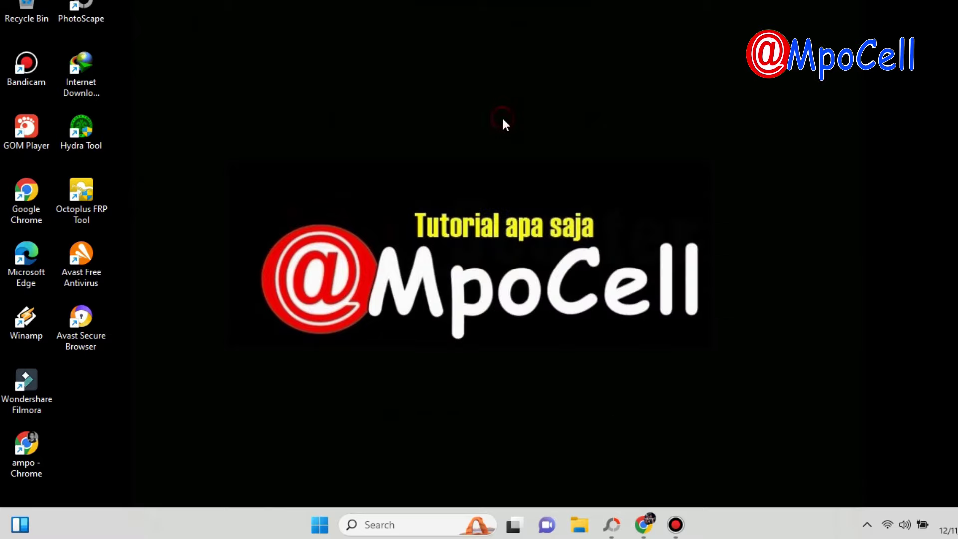
Step: Open the computer's power options
left_click(321, 527)
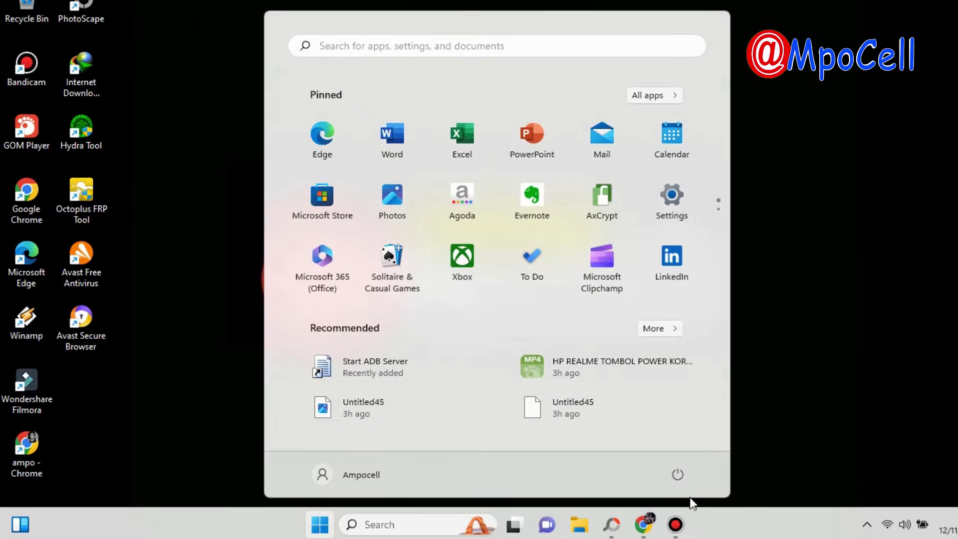
left_click(679, 476)
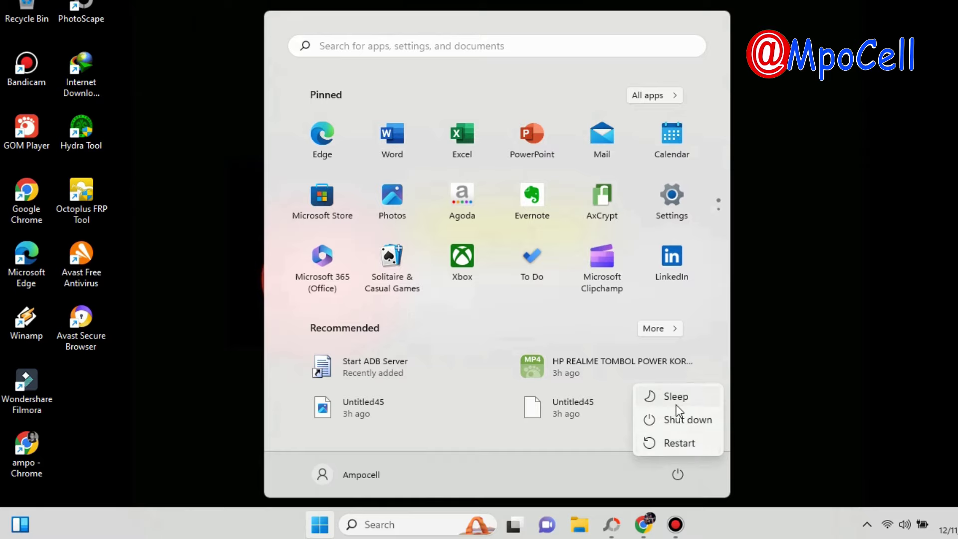